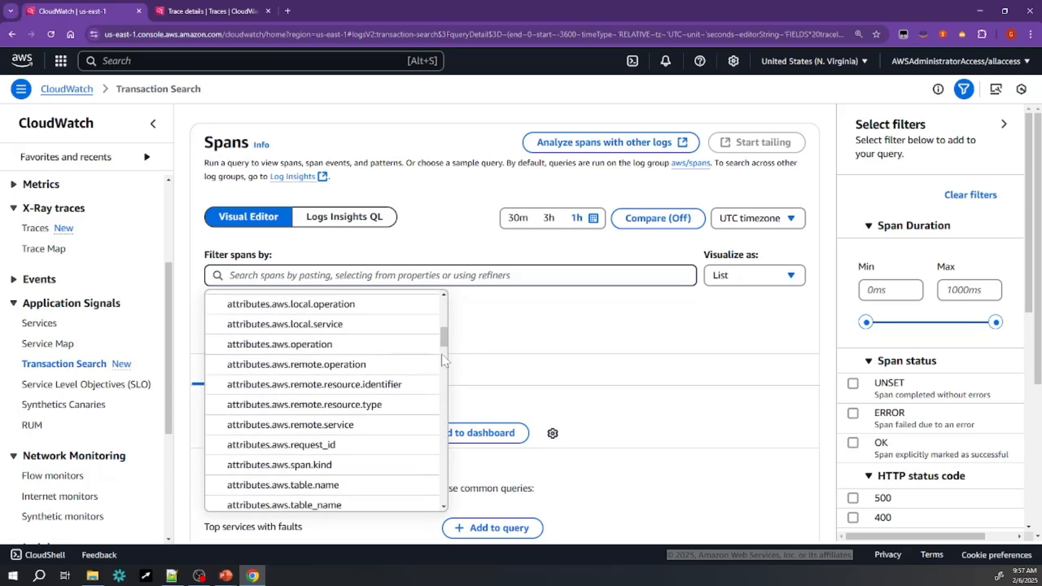
Step: Browse the available span properties and filters, and filter the spans by the PetSearch service
{"action": "left_click_drag", "start_coordinate": [444, 339], "coordinate": [444, 347]}
{"action": "left_click", "coordinate": [659, 355]}
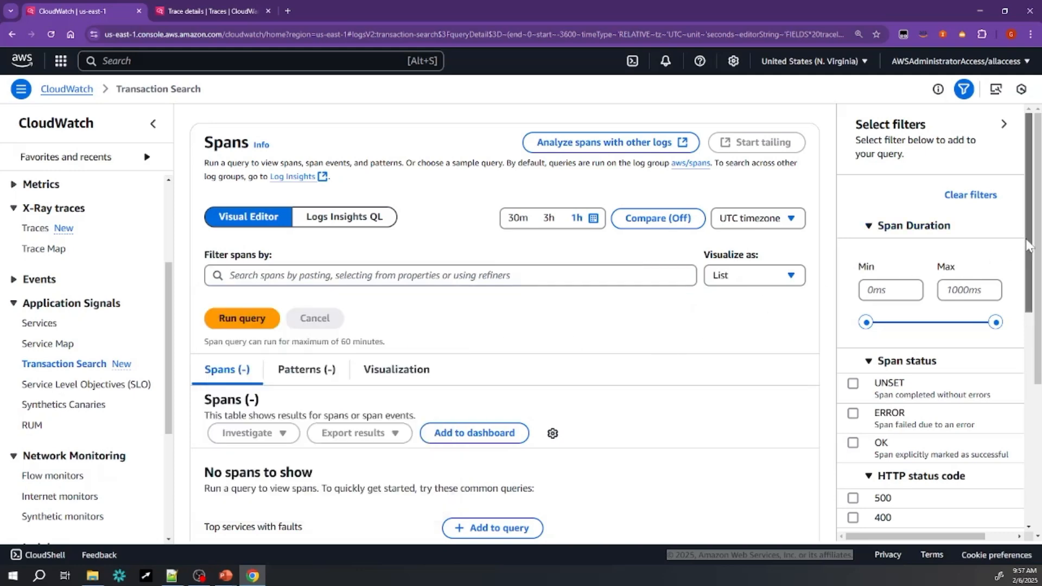
{"action": "left_click_drag", "start_coordinate": [1027, 246], "coordinate": [1015, 369]}
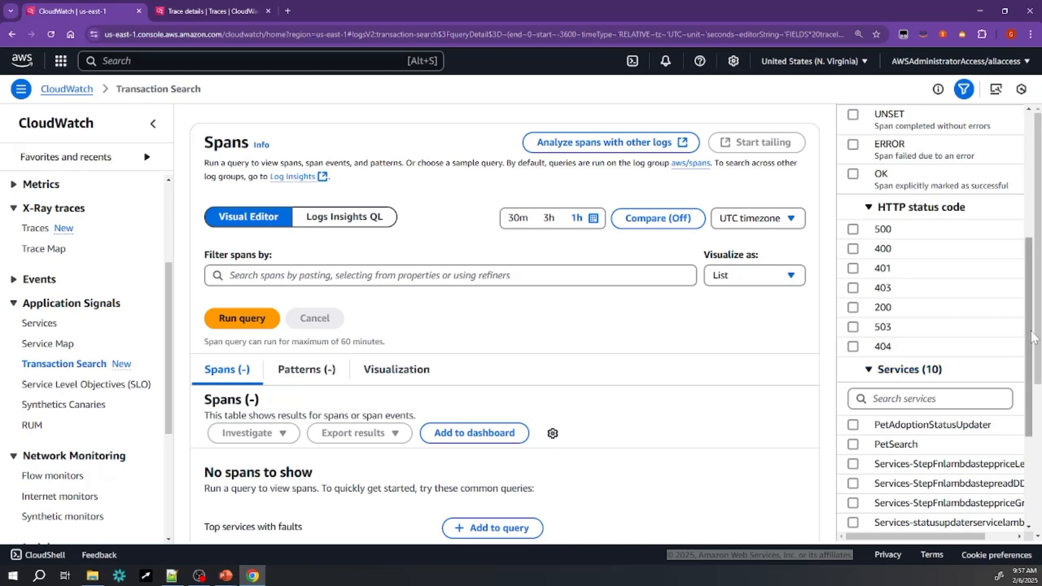
{"action": "left_click_drag", "start_coordinate": [1030, 330], "coordinate": [1017, 434]}
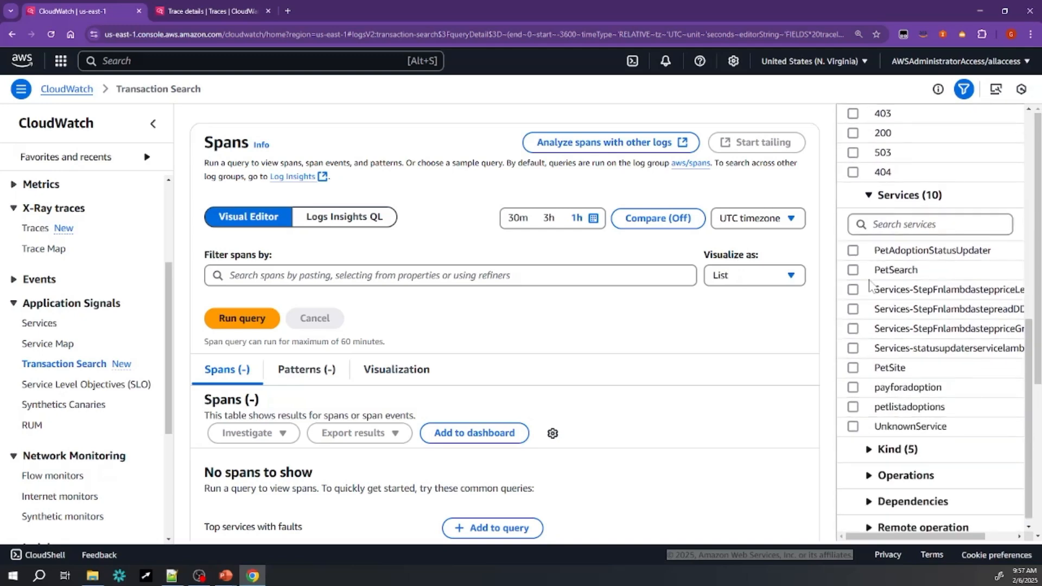
{"action": "left_click", "coordinate": [852, 271]}
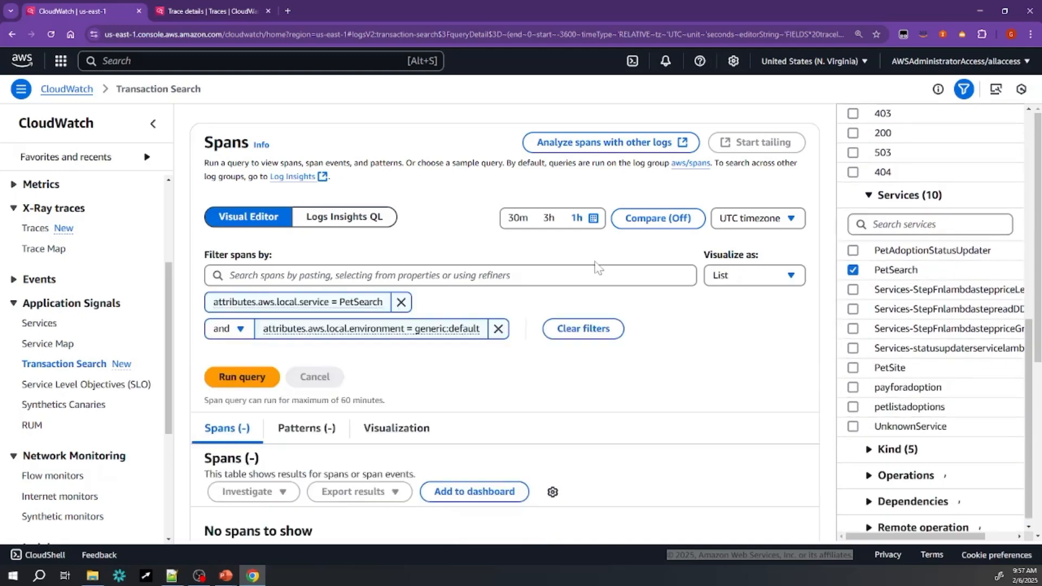
Step: Add the filter attributes.http.response.status_code >= 400 and run the span query
{"action": "left_click", "coordinate": [451, 275]}
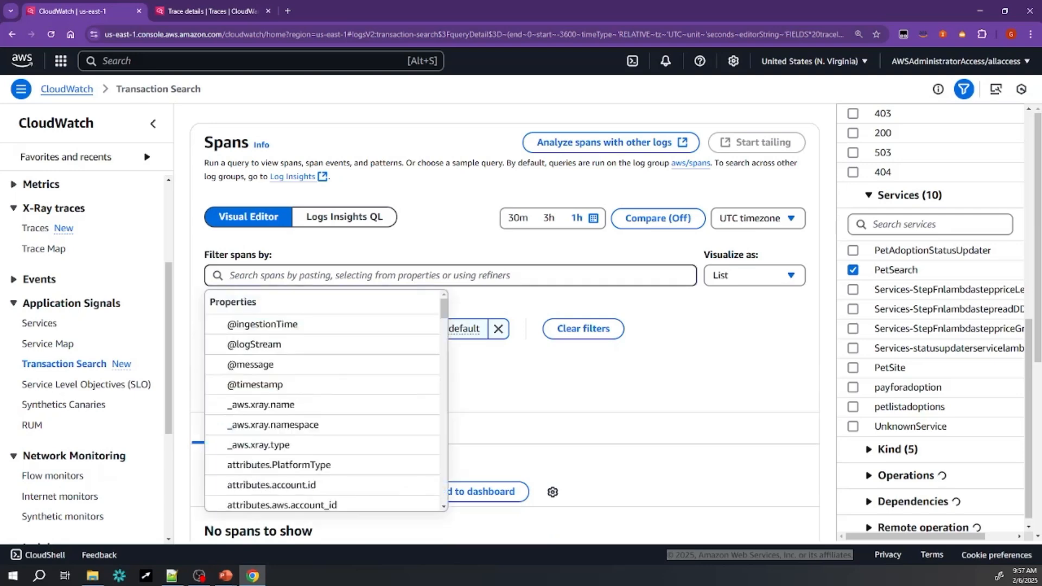
{"action": "type", "text": "status"}
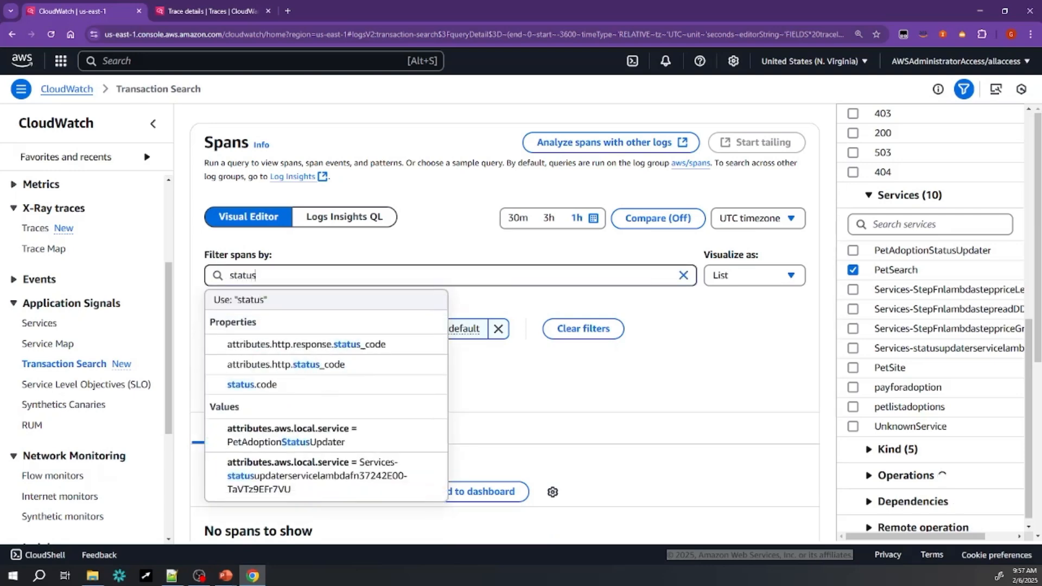
{"action": "left_click", "coordinate": [389, 349]}
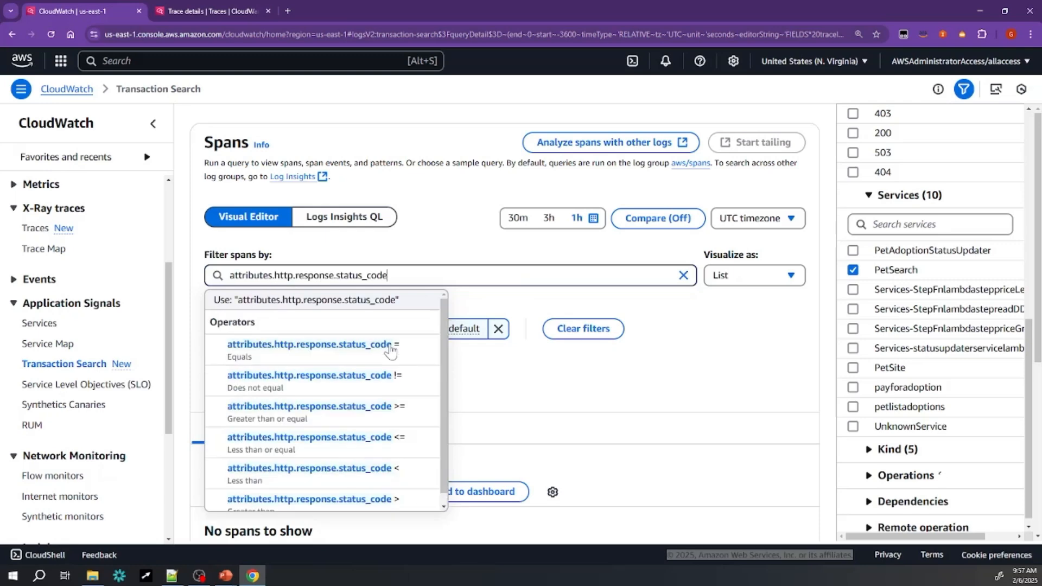
{"action": "left_click", "coordinate": [354, 415]}
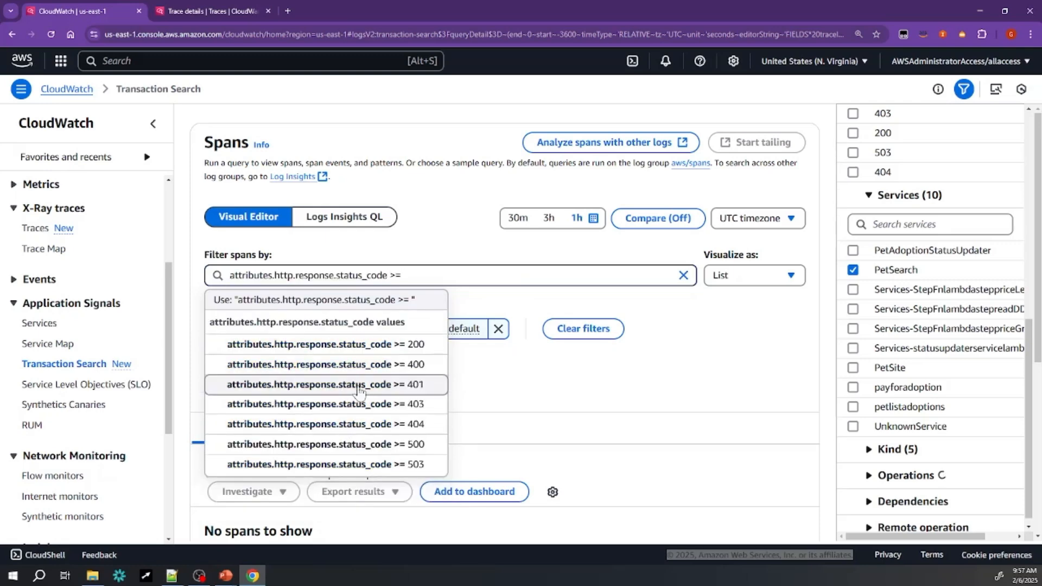
{"action": "left_click", "coordinate": [355, 369]}
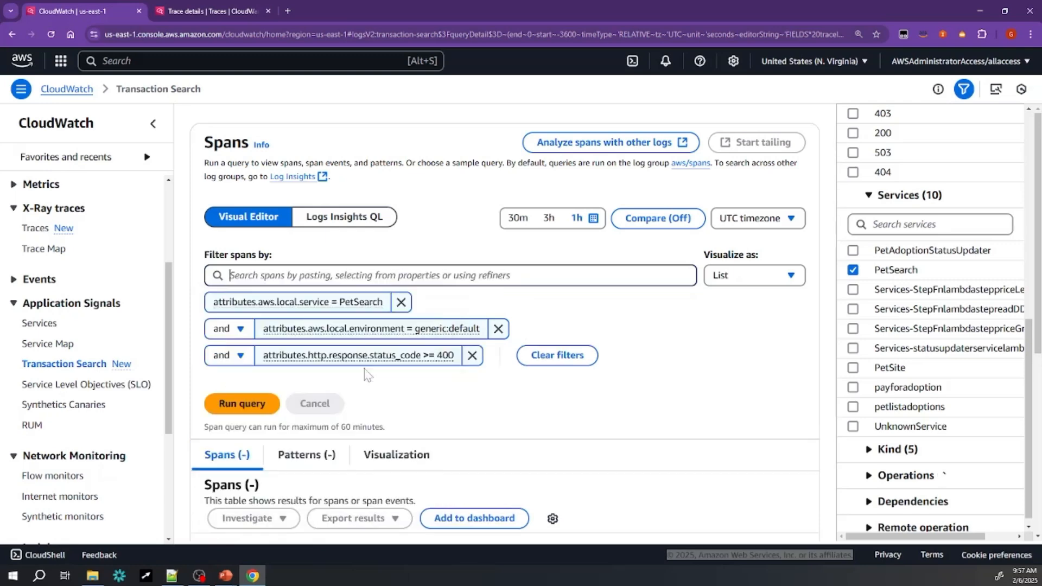
{"action": "left_click", "coordinate": [257, 406]}
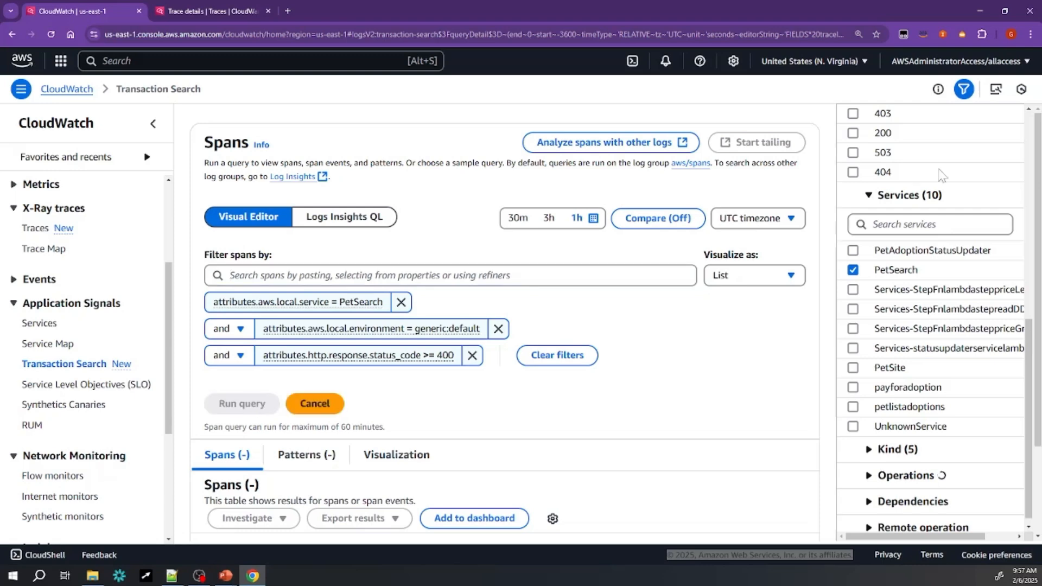
Step: Open the first trace in the query results and examine its trace map and spans timeline
{"action": "scroll", "coordinate": [505, 320], "scroll_direction": "down", "scroll_amount": 3}
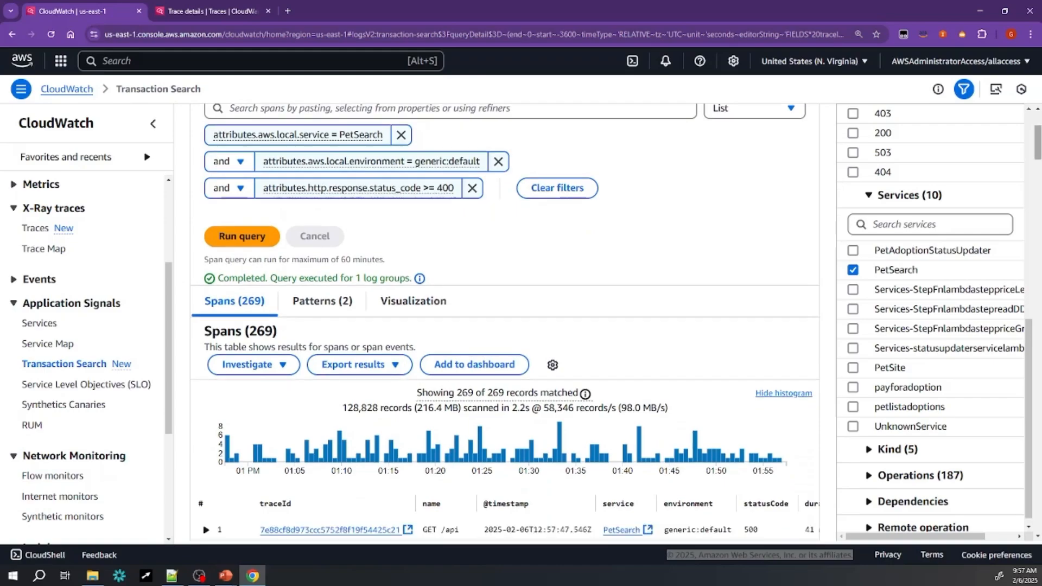
{"action": "mouse_move", "coordinate": [1038, 145]}
{"action": "left_mouse_down"}
{"action": "mouse_move", "coordinate": [1035, 265]}
{"action": "mouse_move", "coordinate": [1037, 162]}
{"action": "left_mouse_up"}
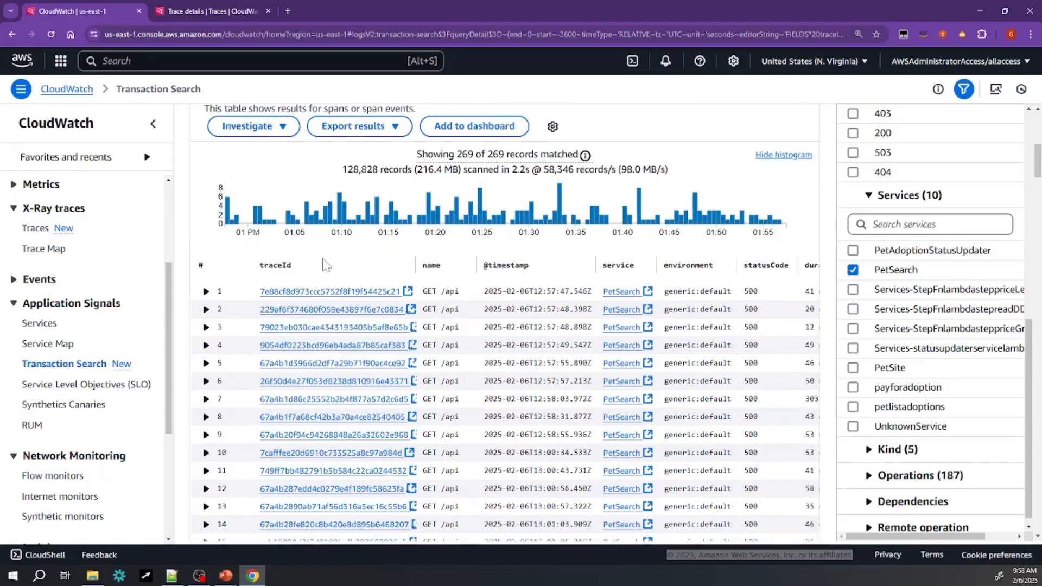
{"action": "left_click", "coordinate": [271, 291]}
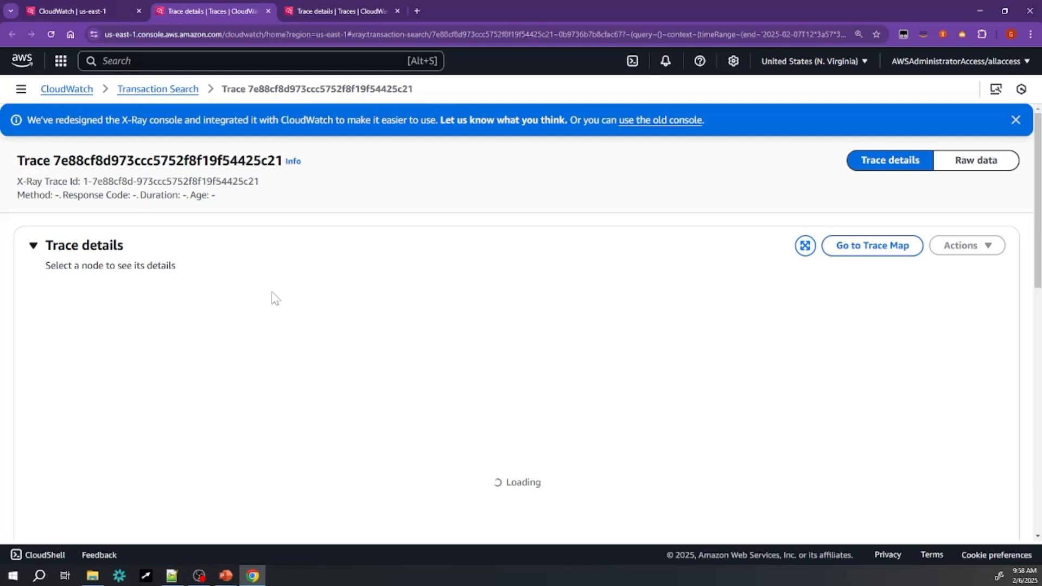
{"action": "left_click_drag", "start_coordinate": [1038, 140], "coordinate": [1039, 241]}
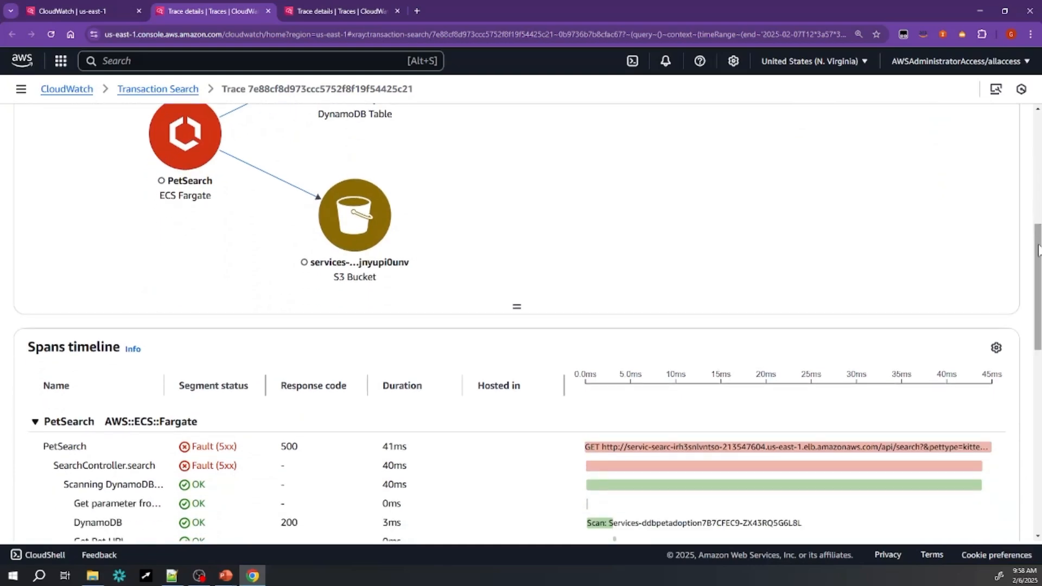
{"action": "left_click_drag", "start_coordinate": [1039, 249], "coordinate": [1039, 334]}
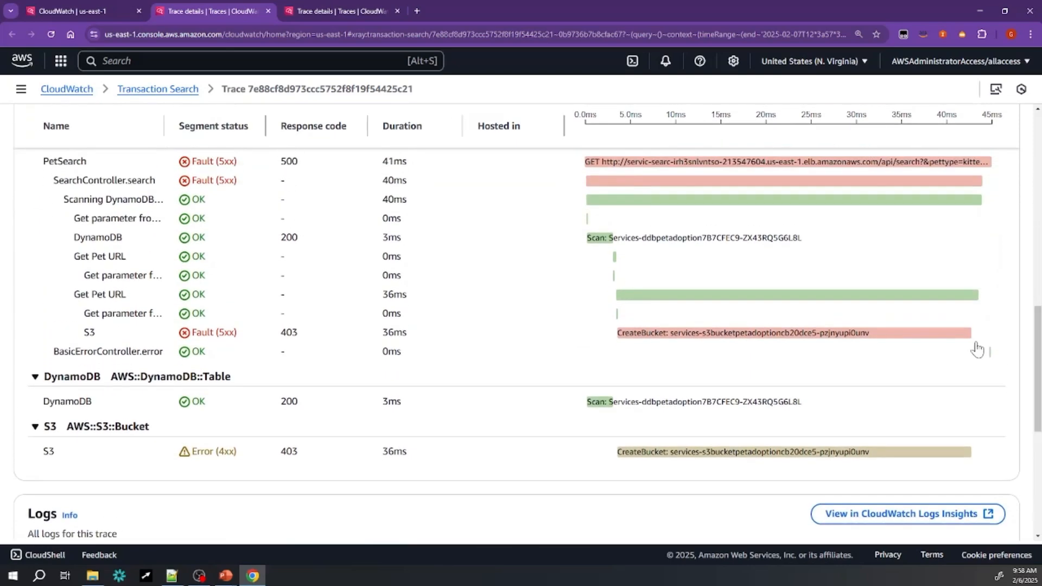
Step: Show the exceptions of the S3 bucket segment and highlight the s3:CreateBucket authorization text in the message
{"action": "left_click", "coordinate": [774, 450]}
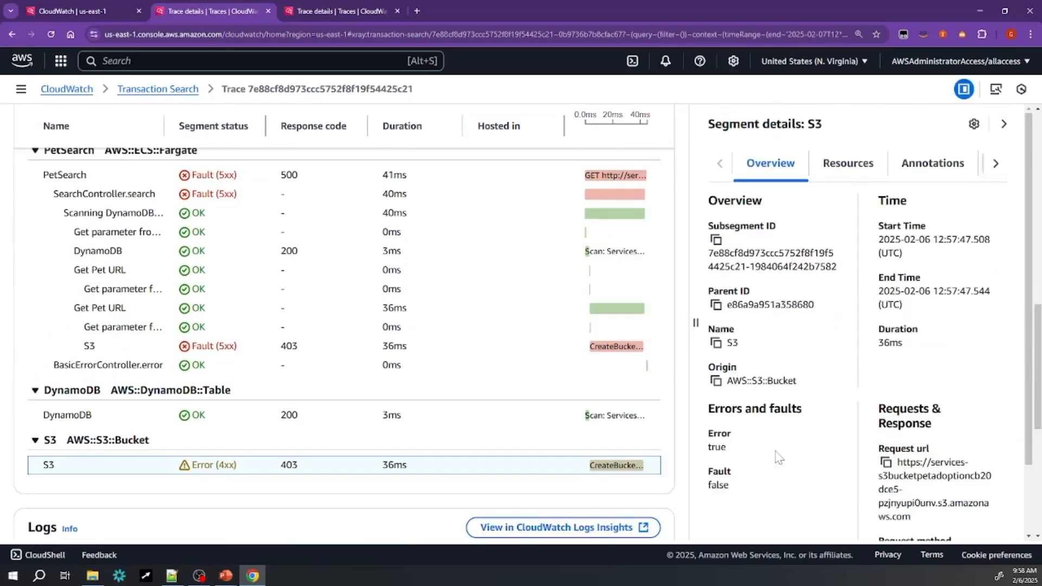
{"action": "left_click", "coordinate": [996, 164]}
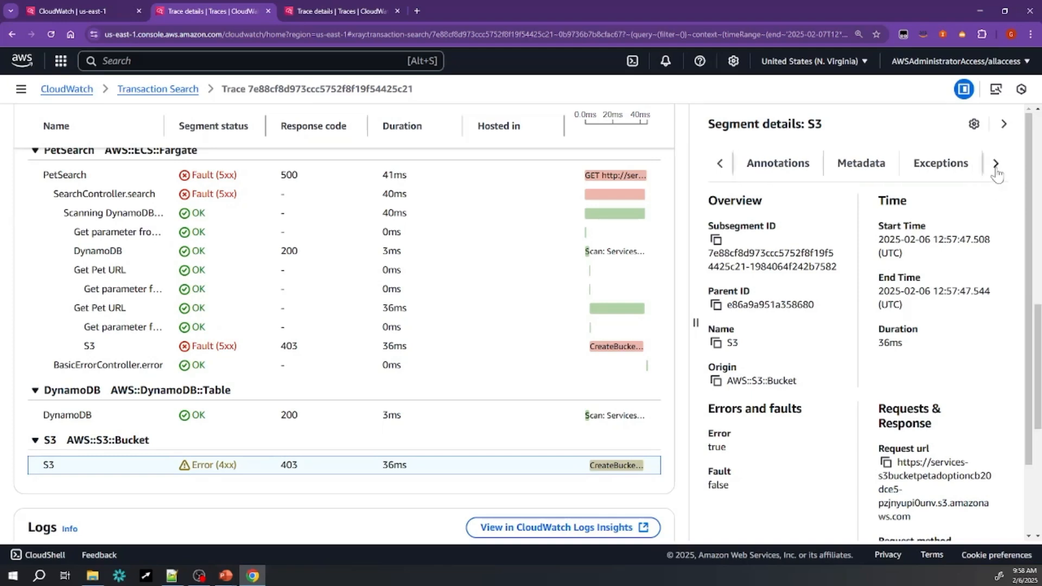
{"action": "left_click", "coordinate": [934, 173]}
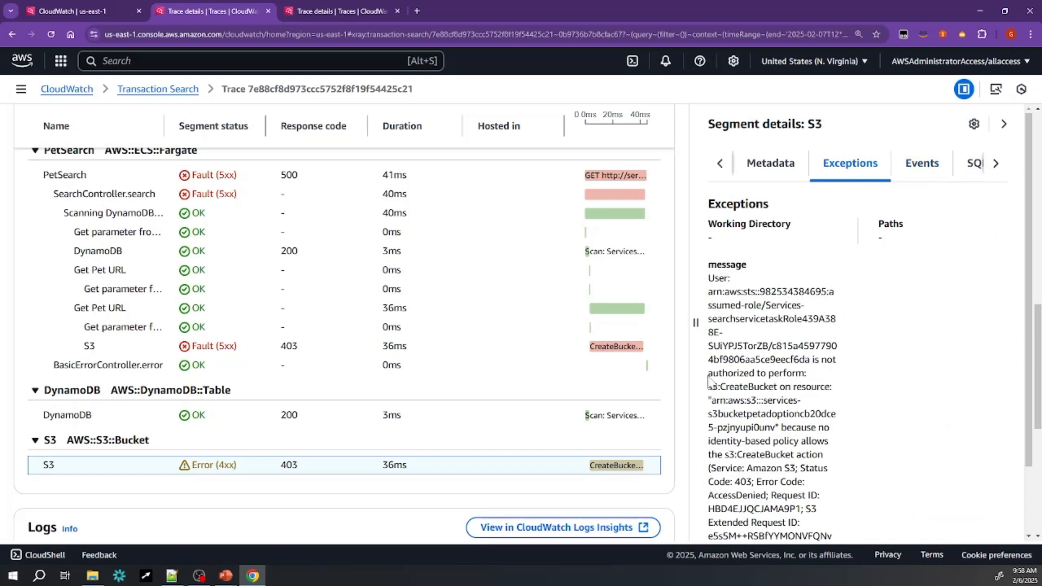
{"action": "left_click_drag", "start_coordinate": [708, 380], "coordinate": [790, 387]}
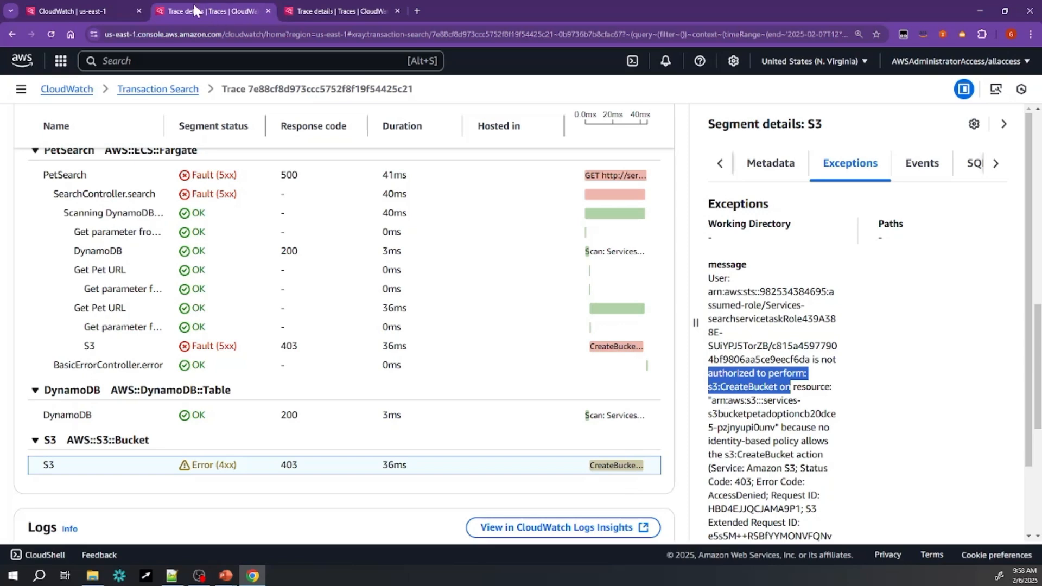
Step: Return to the Transaction Search results, visualize the filtered spans as a Time series and run the query
{"action": "left_click", "coordinate": [100, 6]}
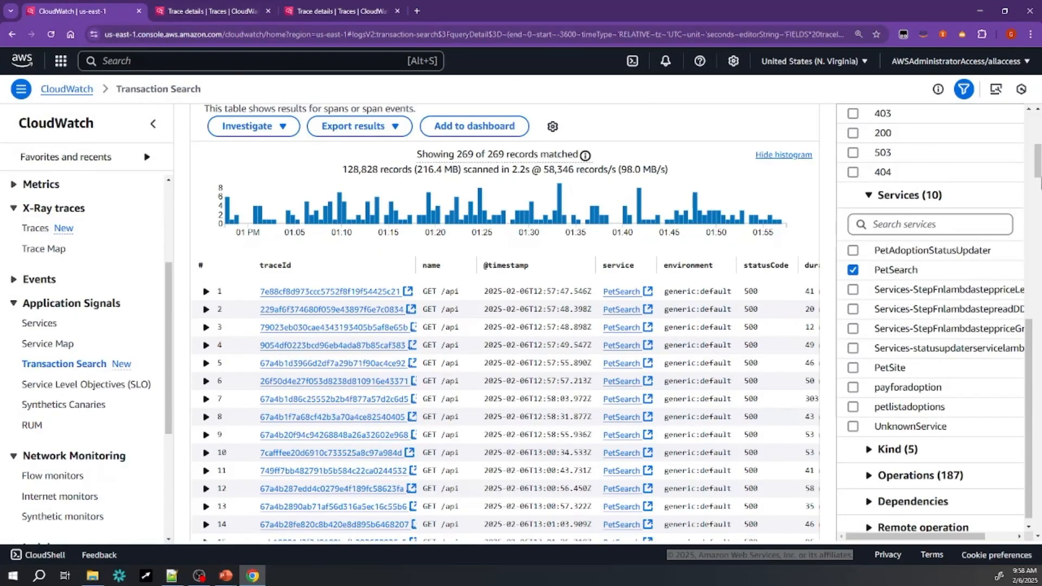
{"action": "scroll", "coordinate": [1036, 184], "scroll_direction": "up", "scroll_amount": 2}
{"action": "scroll", "coordinate": [850, 209], "scroll_direction": "up", "scroll_amount": 5}
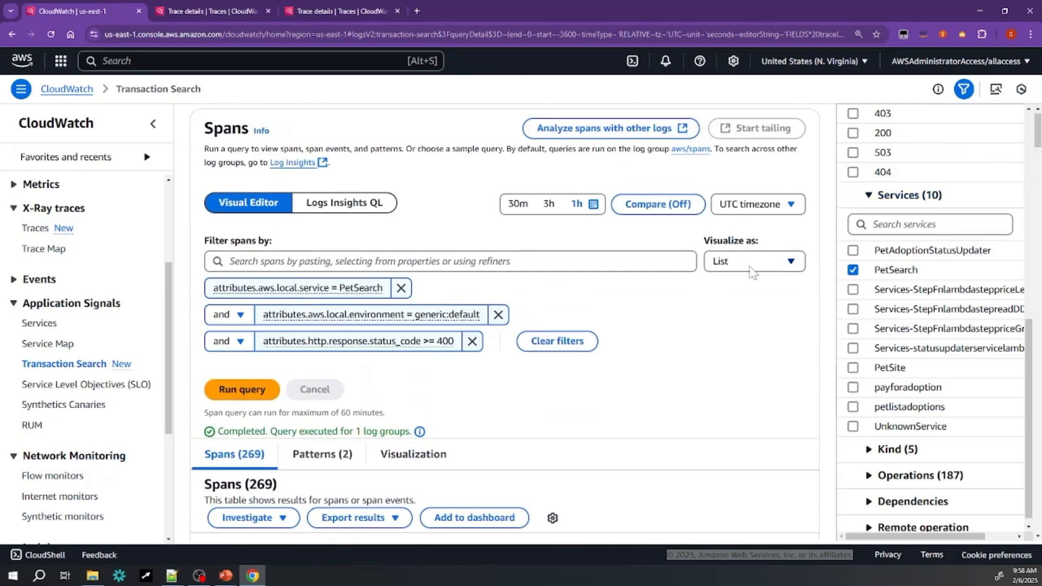
{"action": "left_click", "coordinate": [753, 272]}
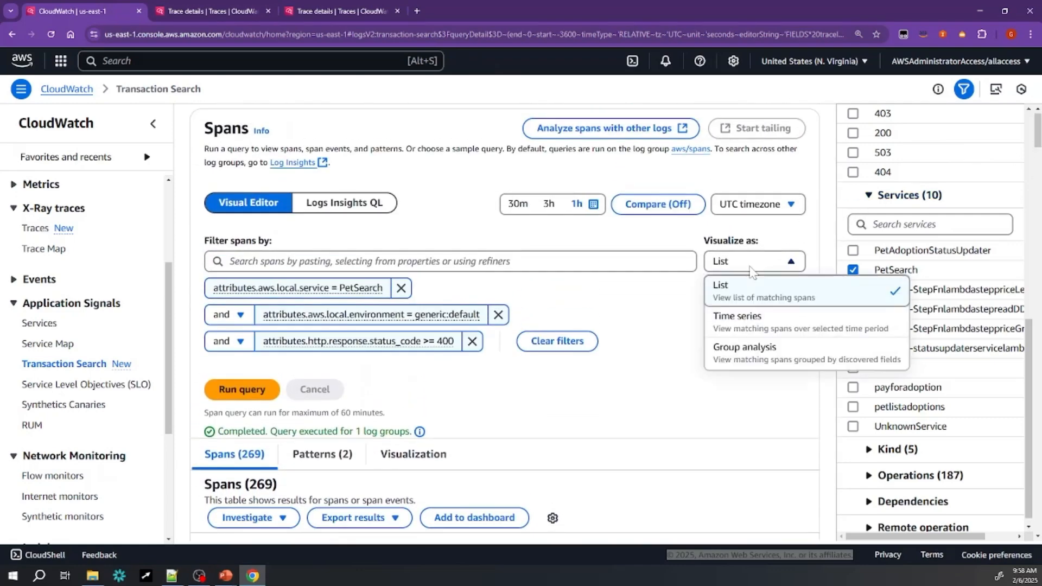
{"action": "left_click", "coordinate": [741, 323]}
{"action": "left_click", "coordinate": [245, 442]}
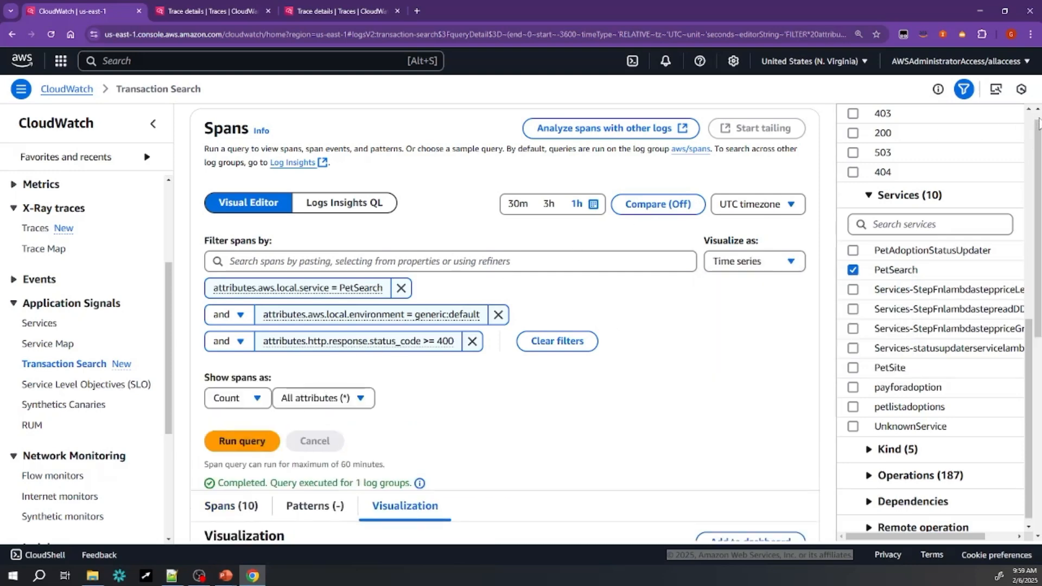
Step: Examine the span counts at the peaks and the dip between them in the time series chart
{"action": "left_click_drag", "start_coordinate": [1038, 122], "coordinate": [1019, 332]}
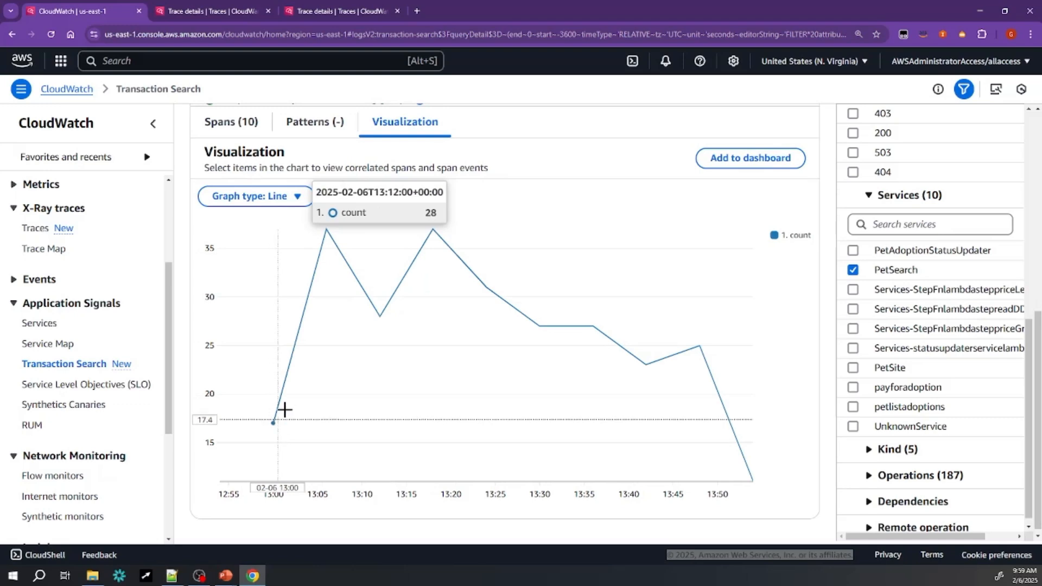
{"action": "left_click", "coordinate": [327, 230]}
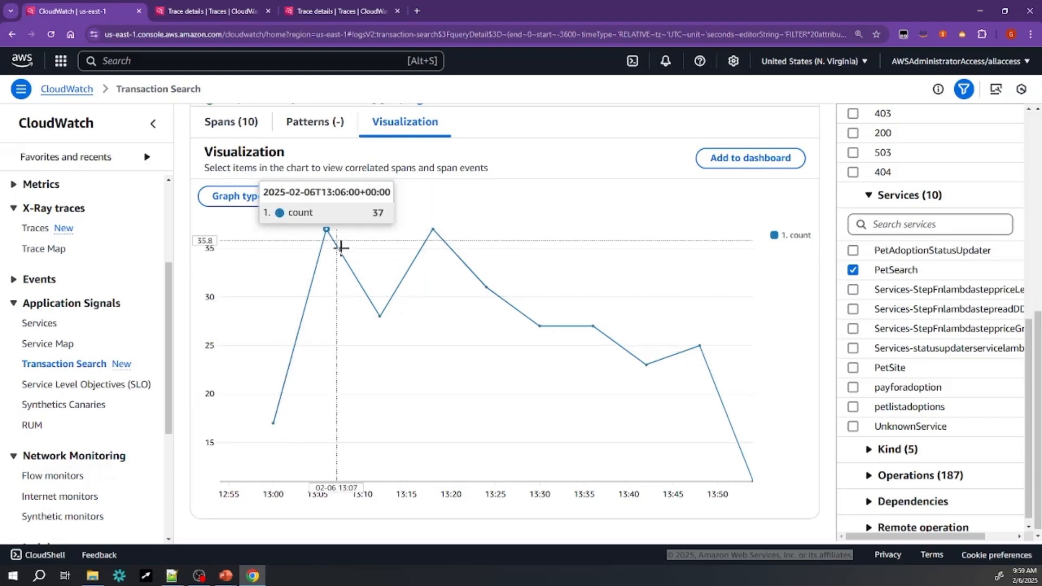
{"action": "left_click", "coordinate": [433, 230]}
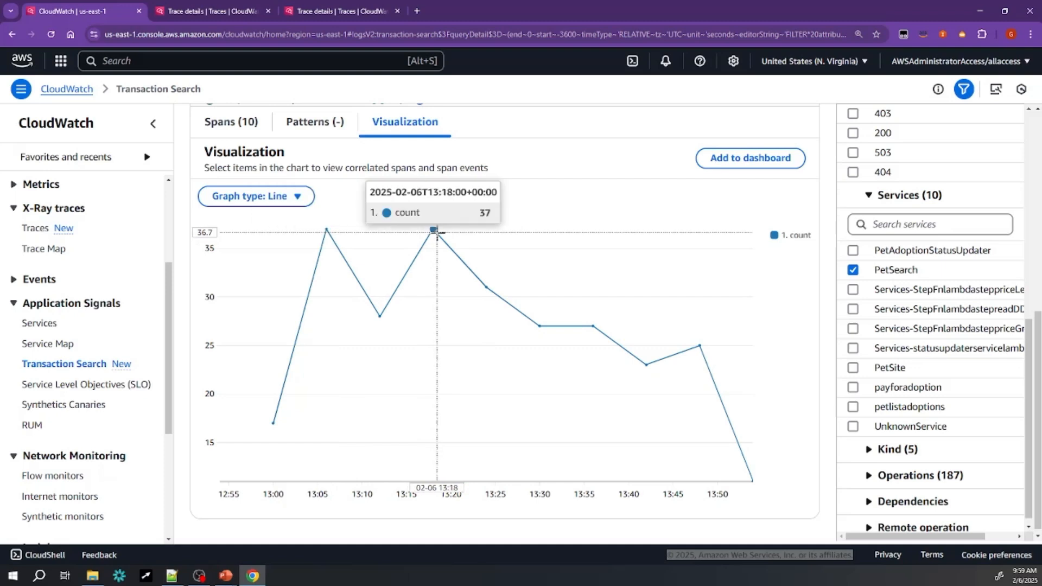
{"action": "left_click", "coordinate": [303, 233]}
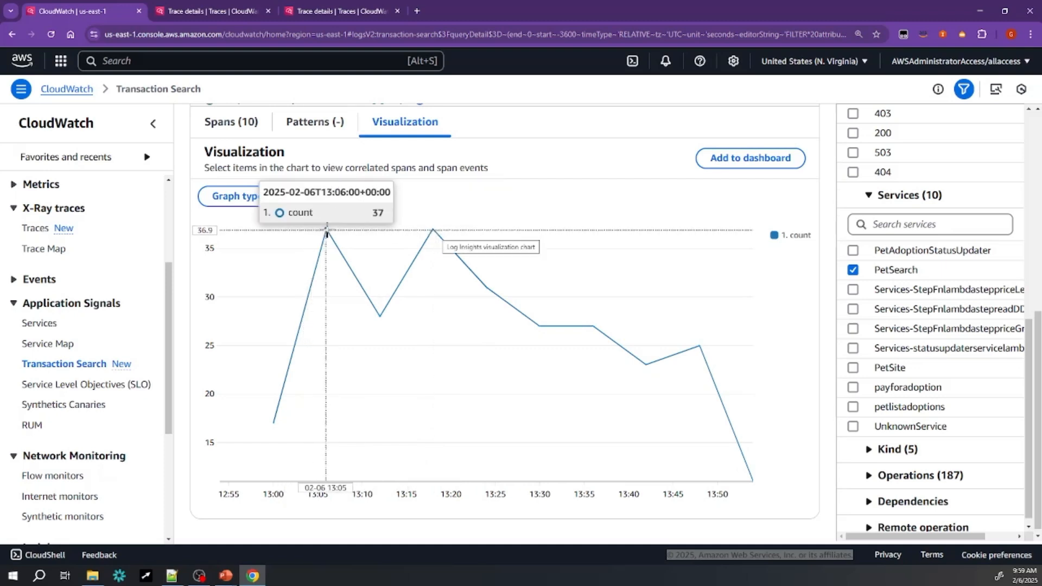
{"action": "left_click", "coordinate": [326, 232]}
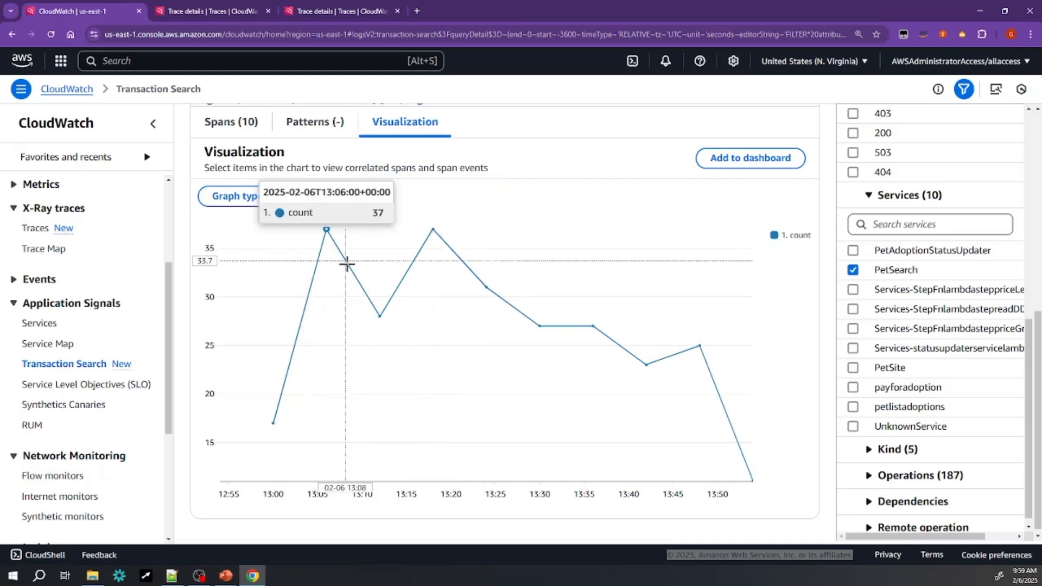
{"action": "left_click", "coordinate": [379, 316]}
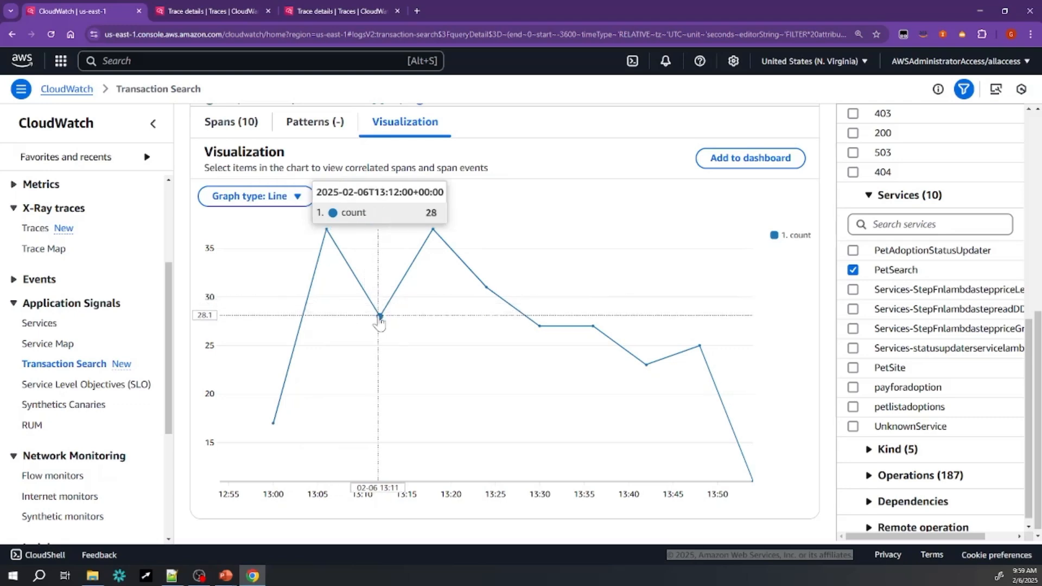
{"action": "left_click", "coordinate": [433, 230]}
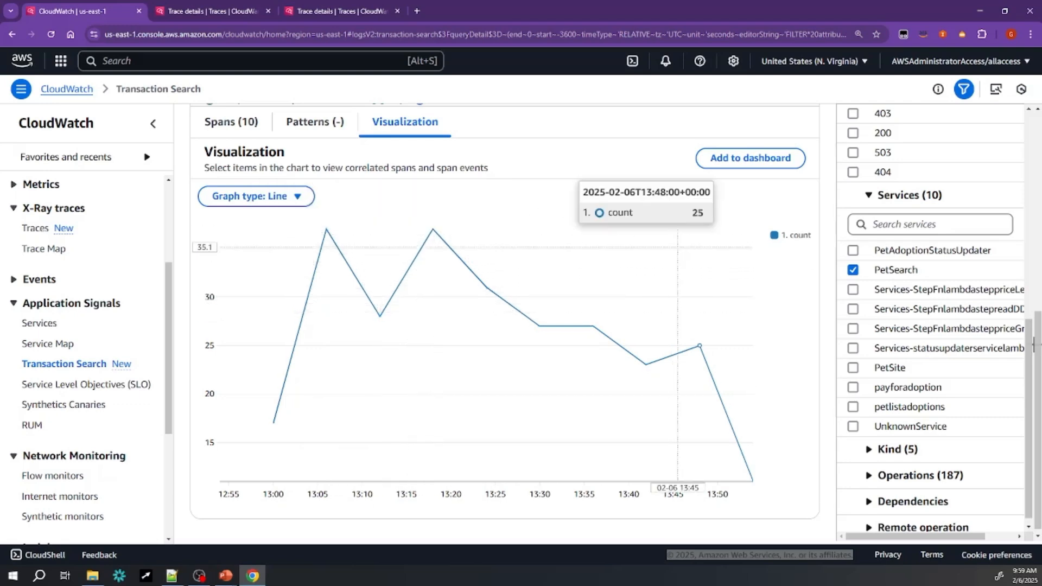
Step: Visualize the filtered PetSearch spans as Group analysis, grouped by attributes.http.response.status_code
{"action": "scroll", "coordinate": [671, 246], "scroll_direction": "up", "scroll_amount": 1}
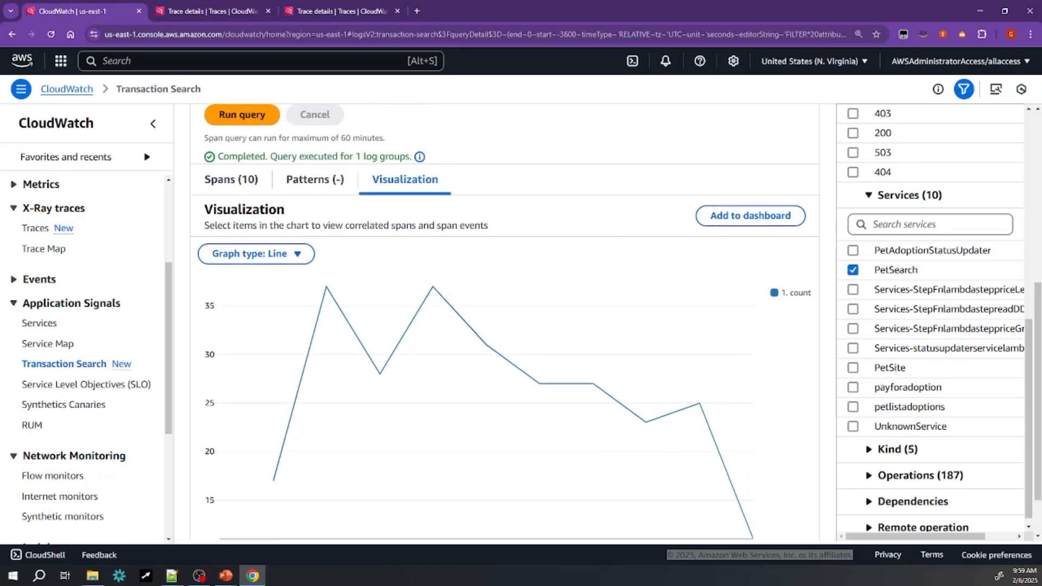
{"action": "scroll", "coordinate": [790, 184], "scroll_direction": "up", "scroll_amount": 4}
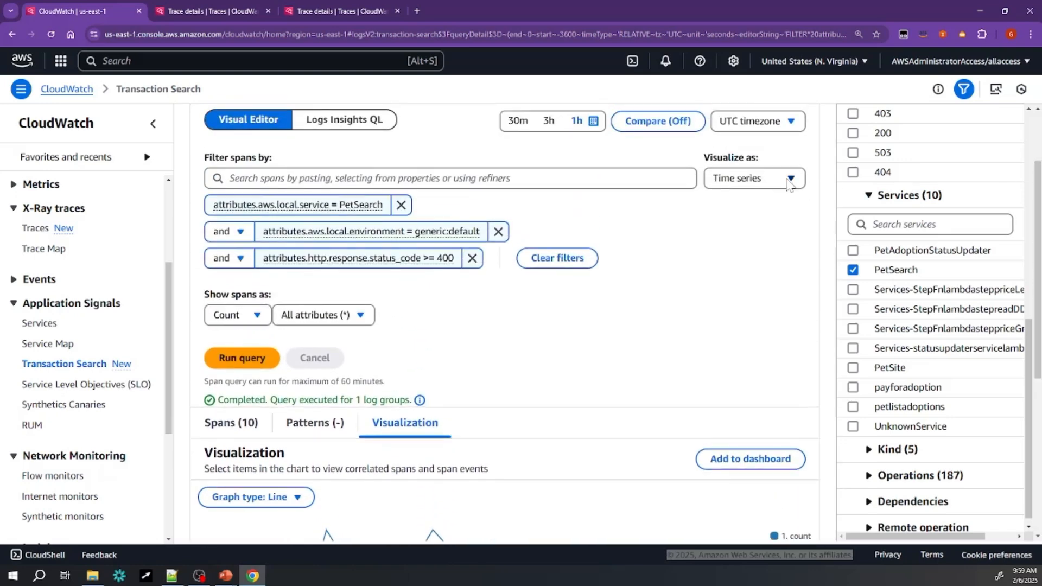
{"action": "left_click", "coordinate": [790, 179]}
{"action": "left_click", "coordinate": [740, 270]}
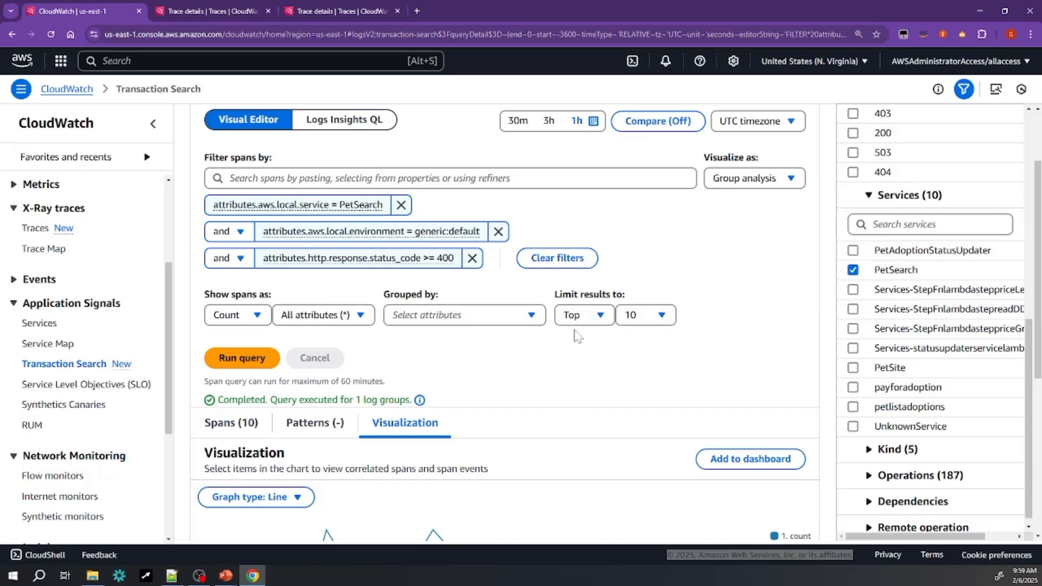
{"action": "left_click", "coordinate": [508, 317]}
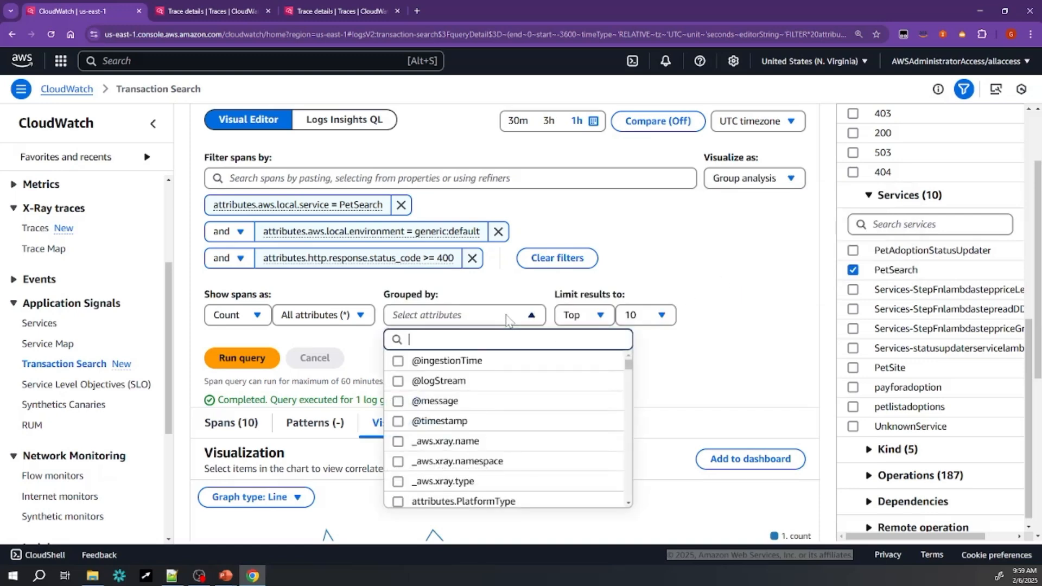
{"action": "type", "text": "respon"}
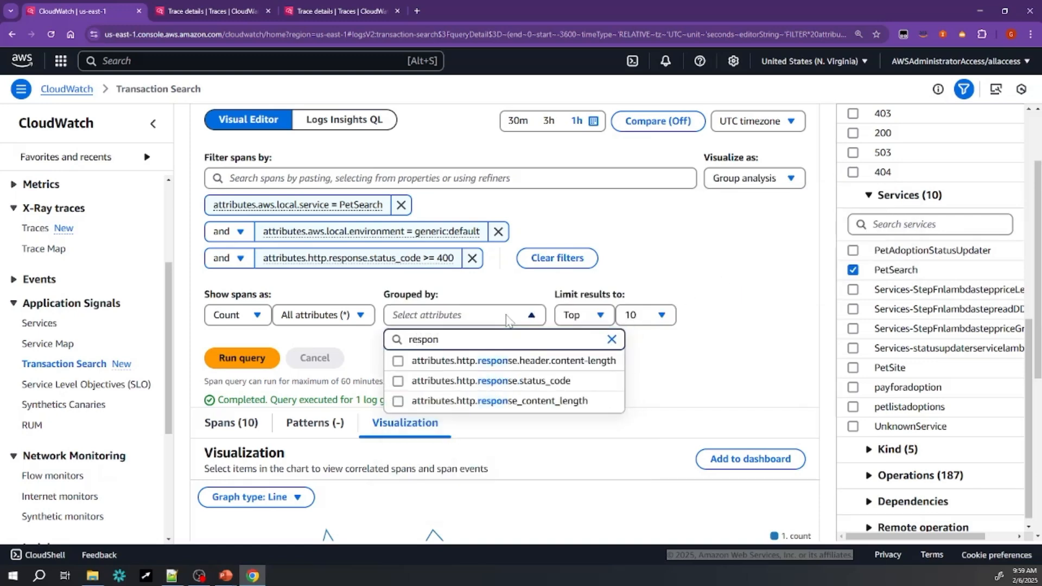
{"action": "left_click", "coordinate": [473, 381]}
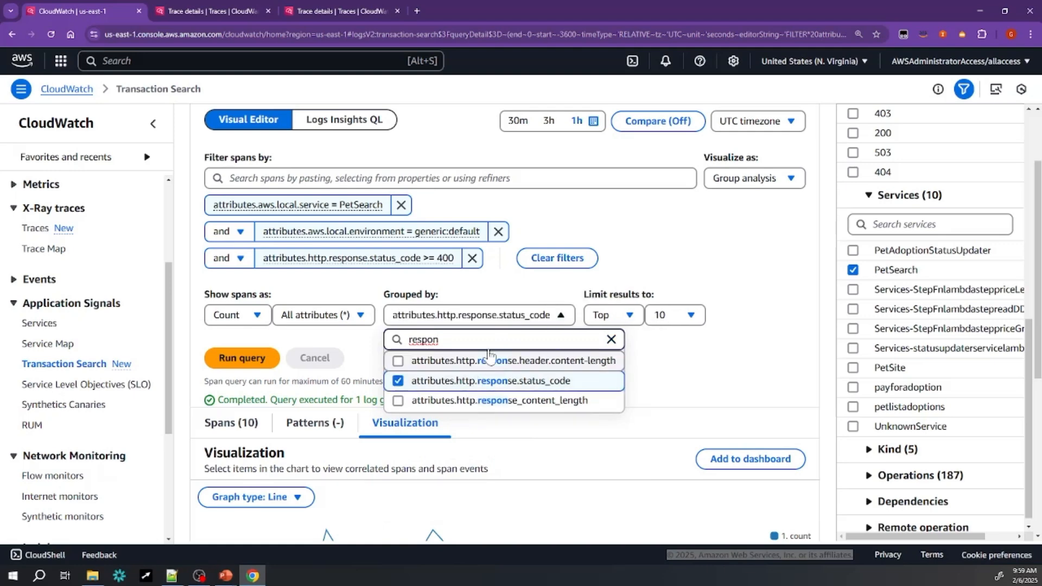
Step: Add attributes.aws.local.operation to the grouping attributes and run the query
{"action": "key", "text": "ctrl+a"}
{"action": "type", "text": "local"}
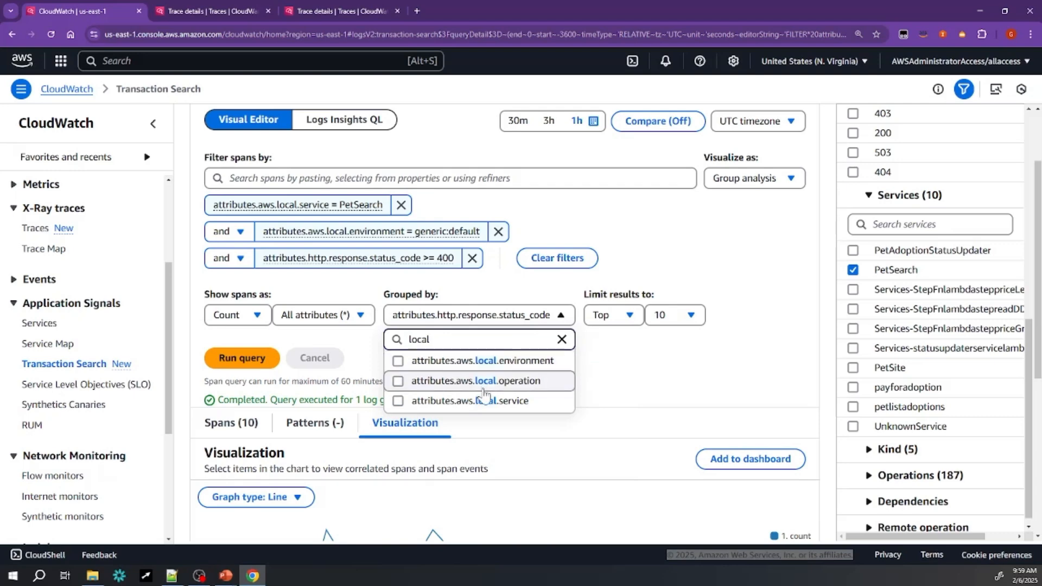
{"action": "left_click", "coordinate": [454, 385]}
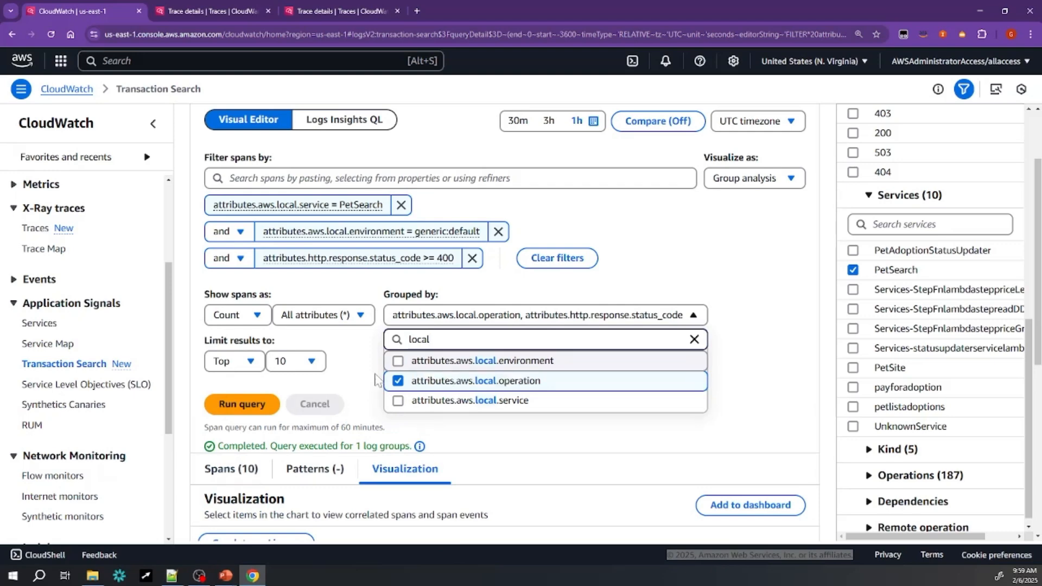
{"action": "left_click", "coordinate": [350, 387]}
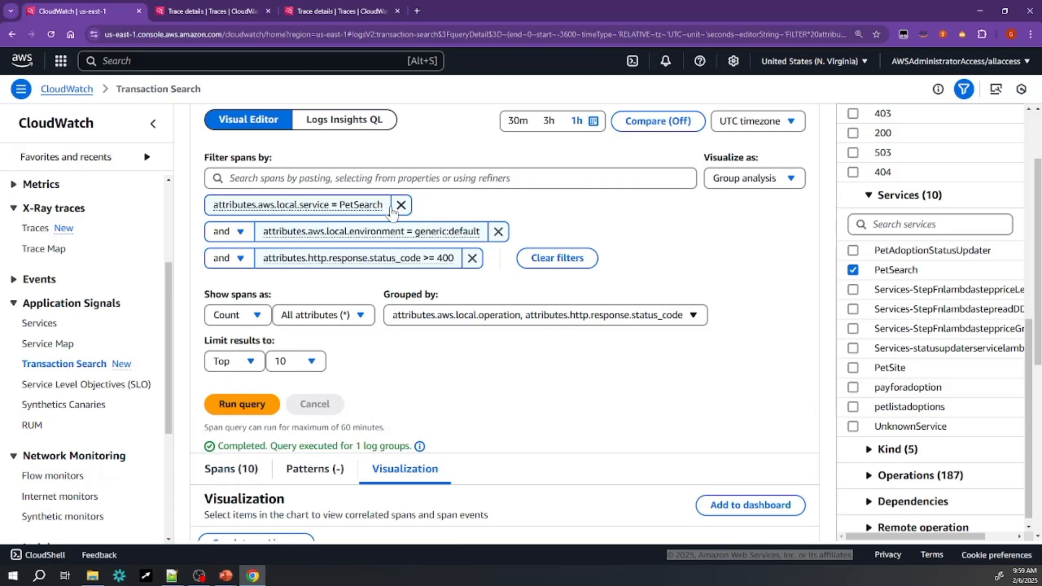
{"action": "left_click", "coordinate": [248, 413]}
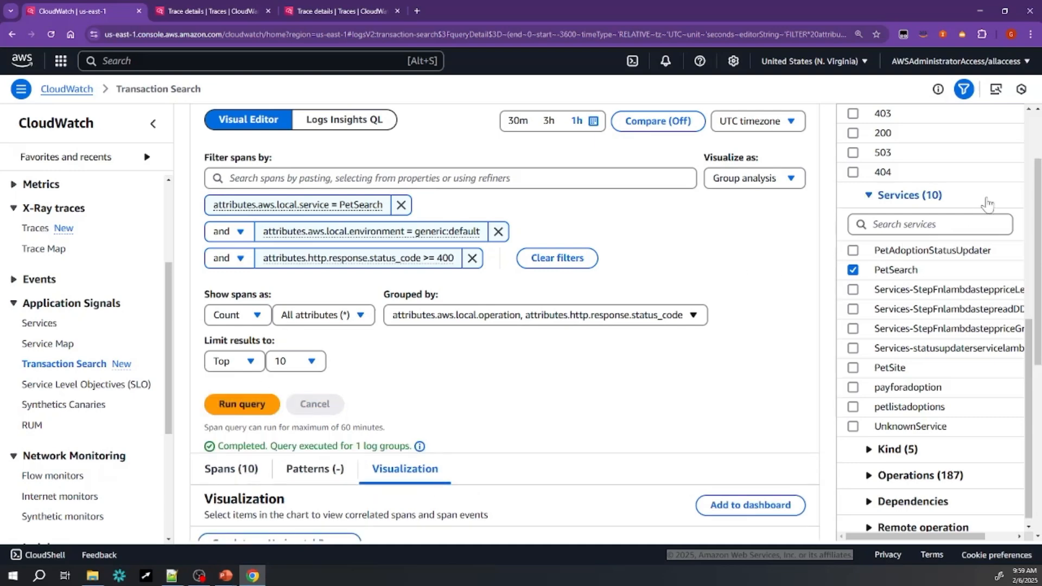
Step: Narrow the Count column to expose the full operation names, and view the correlated spans of the GET /api group with status 500
{"action": "left_click_drag", "start_coordinate": [1038, 232], "coordinate": [1037, 343]}
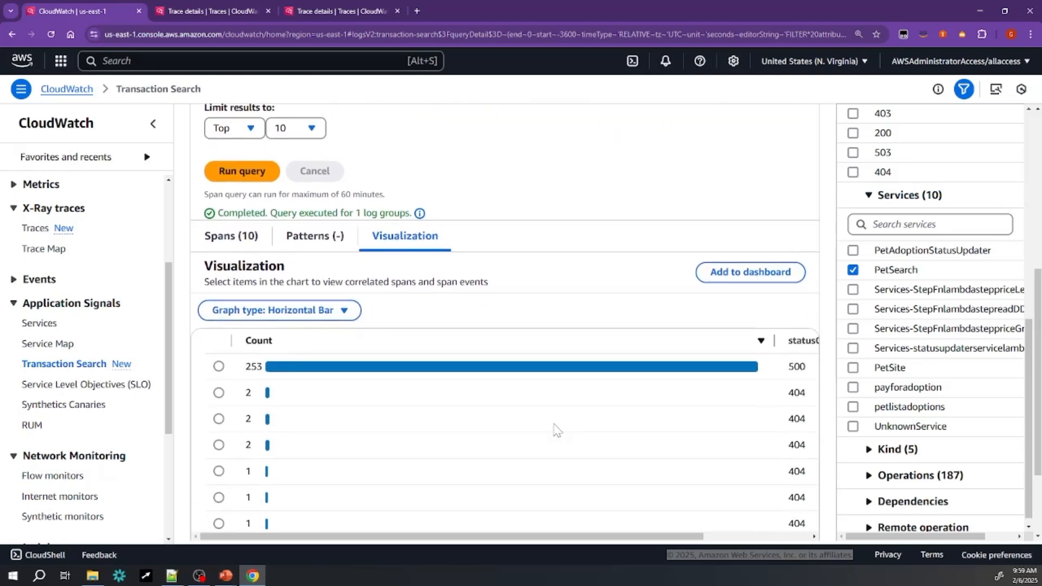
{"action": "left_click_drag", "start_coordinate": [509, 537], "coordinate": [615, 537]}
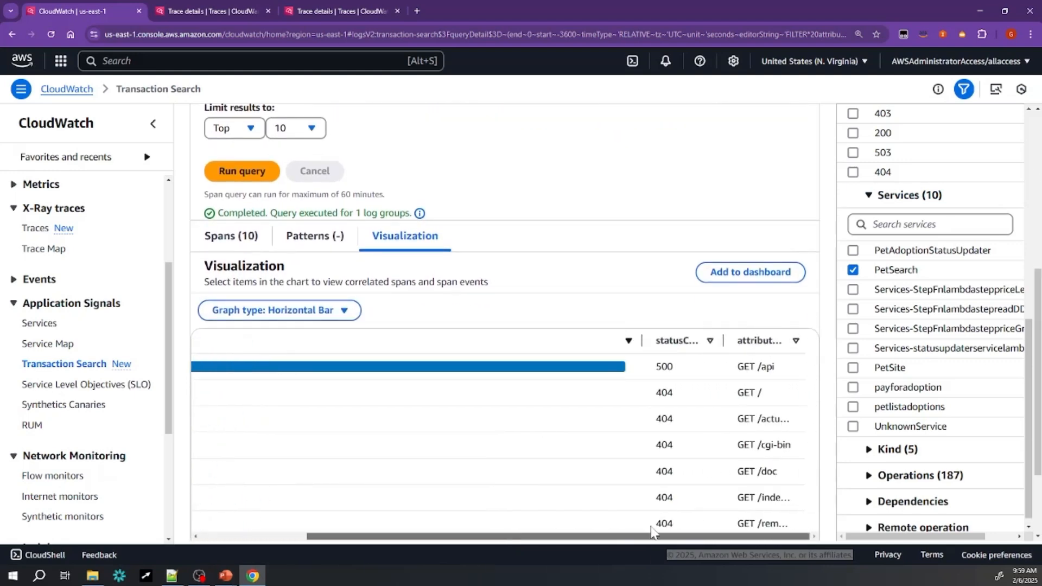
{"action": "left_click_drag", "start_coordinate": [640, 343], "coordinate": [408, 356]}
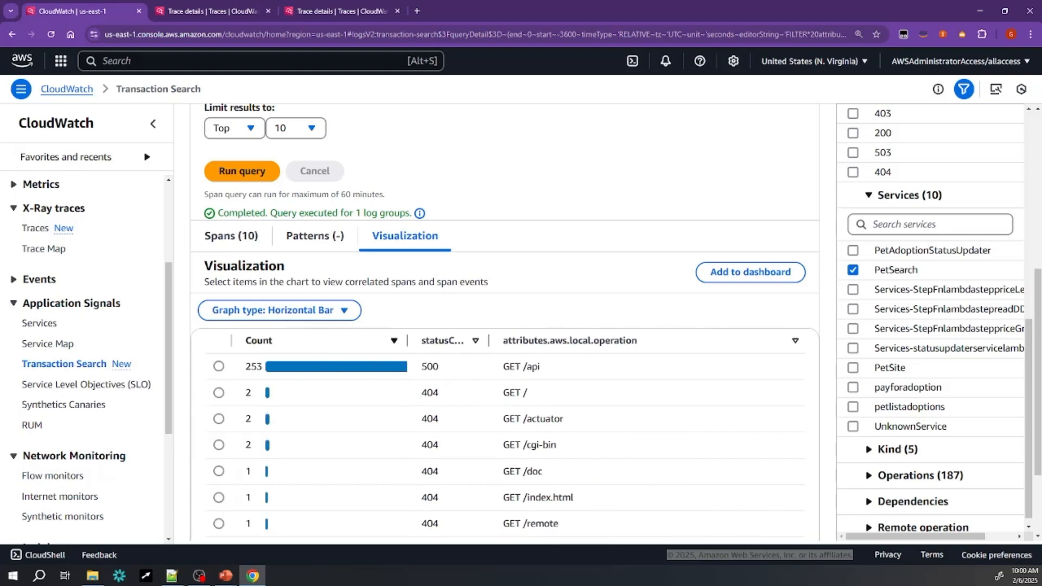
{"action": "left_click", "coordinate": [218, 367]}
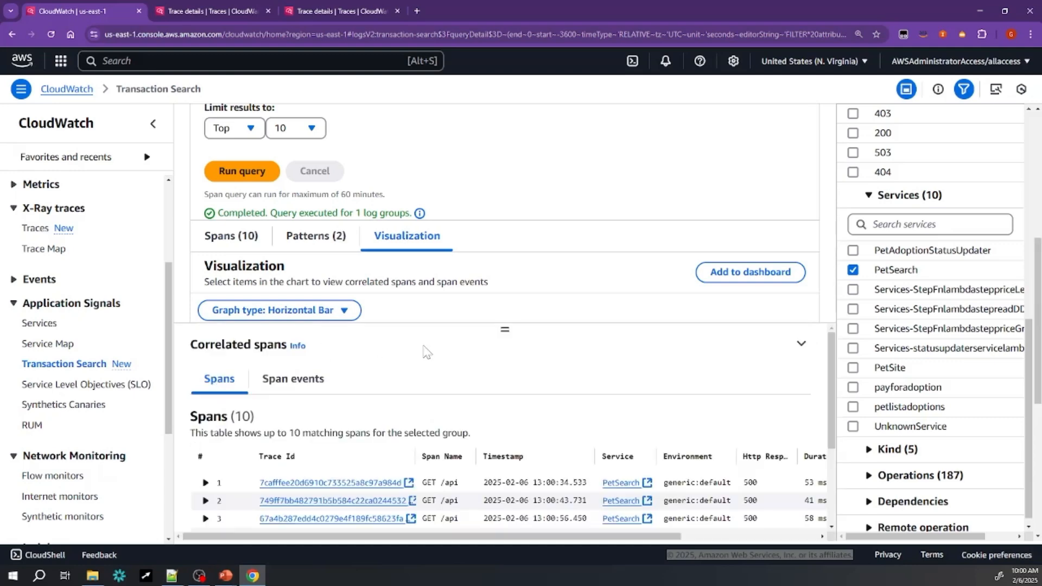
{"action": "left_click", "coordinate": [800, 343]}
Step: Add events.attributes.exception.type to the grouping, rerun the query and narrow the Count column to expose the exception types
{"action": "scroll", "coordinate": [1039, 311], "scroll_direction": "up", "scroll_amount": 2}
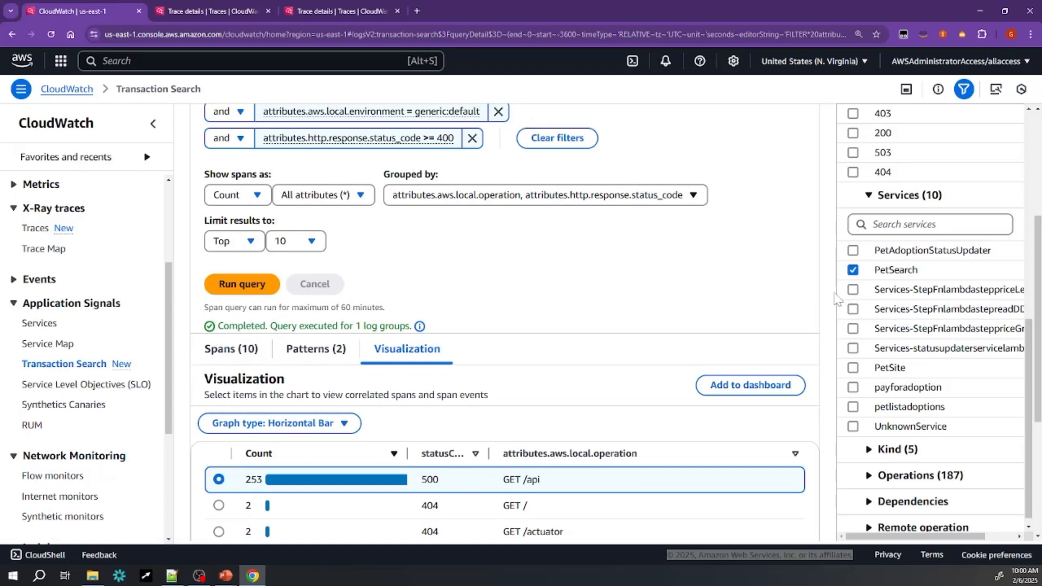
{"action": "left_click", "coordinate": [608, 201]}
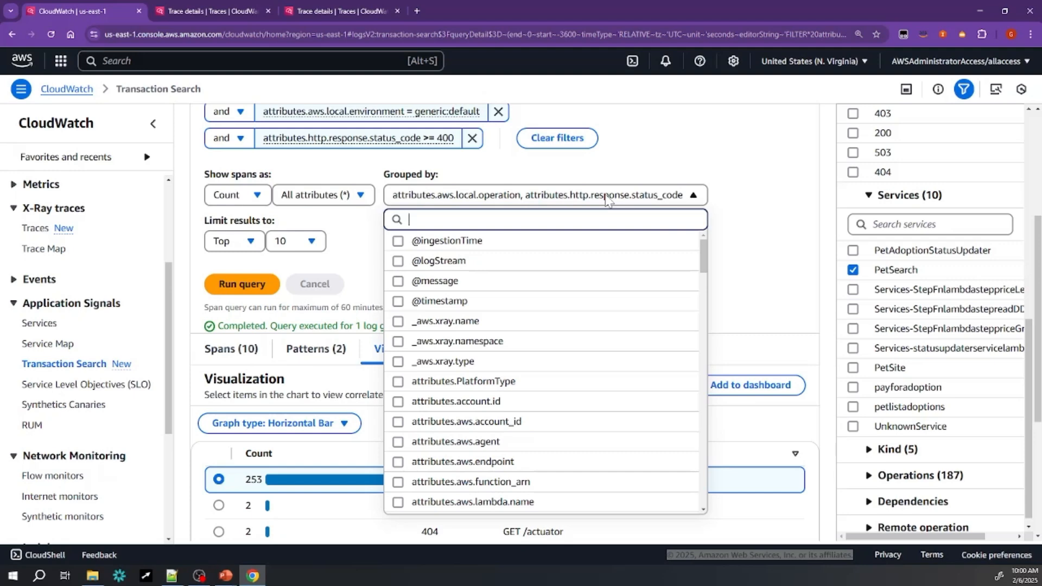
{"action": "type", "text": "exce"}
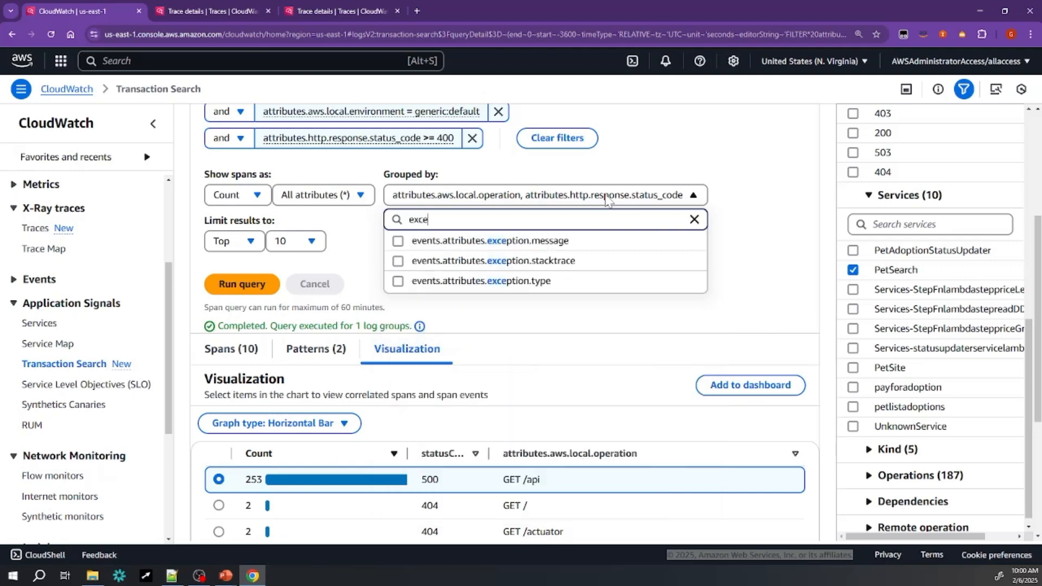
{"action": "left_click", "coordinate": [474, 289]}
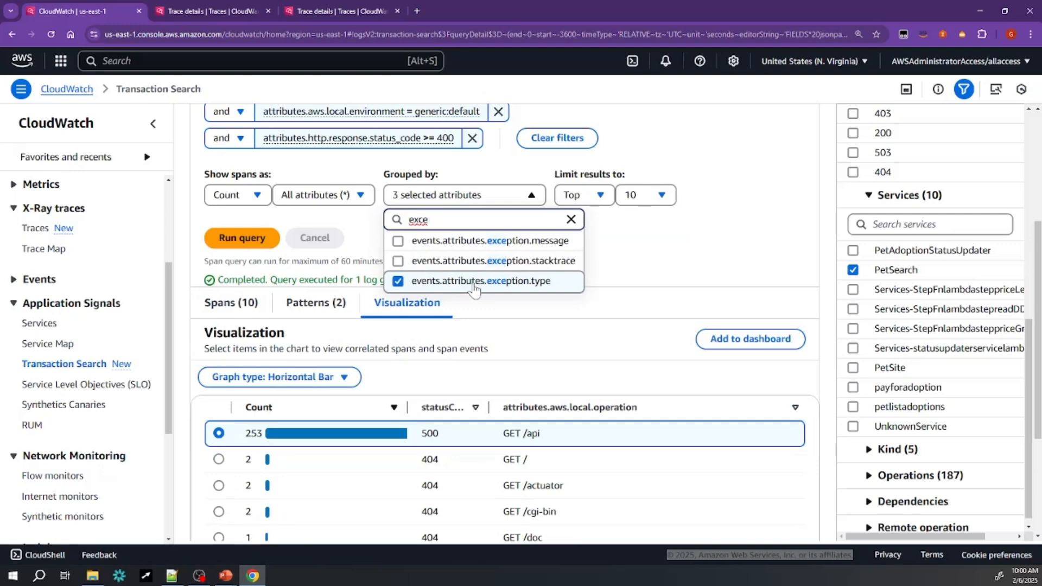
{"action": "left_click", "coordinate": [260, 244]}
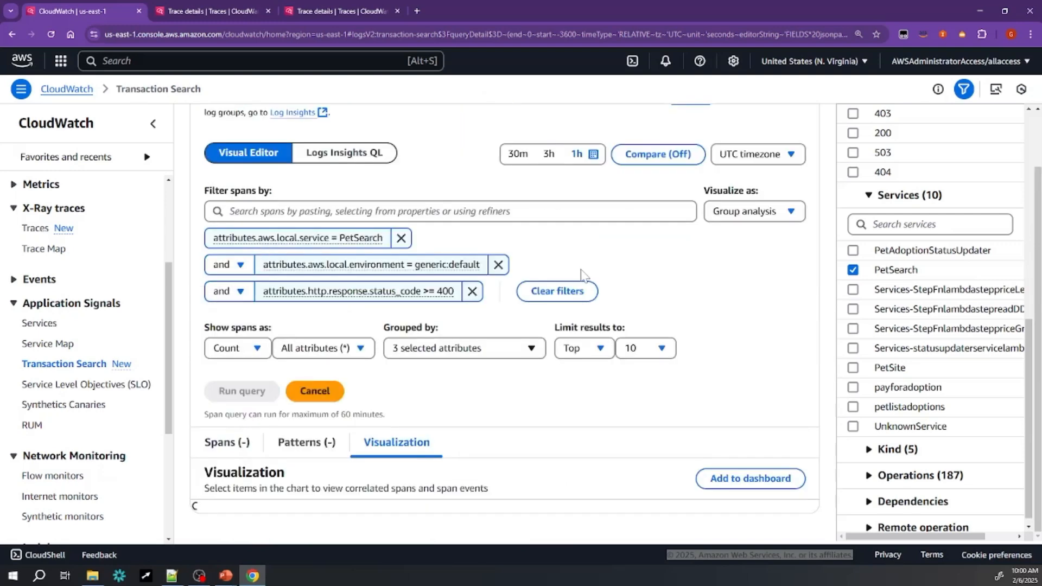
{"action": "scroll", "coordinate": [668, 332], "scroll_direction": "down", "scroll_amount": 3}
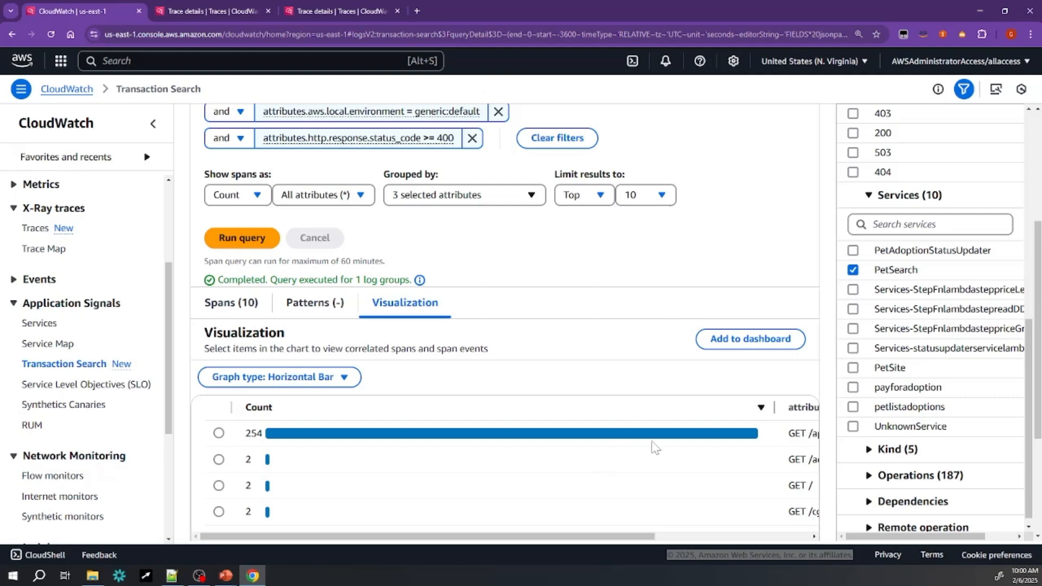
{"action": "left_click_drag", "start_coordinate": [774, 408], "coordinate": [347, 437]}
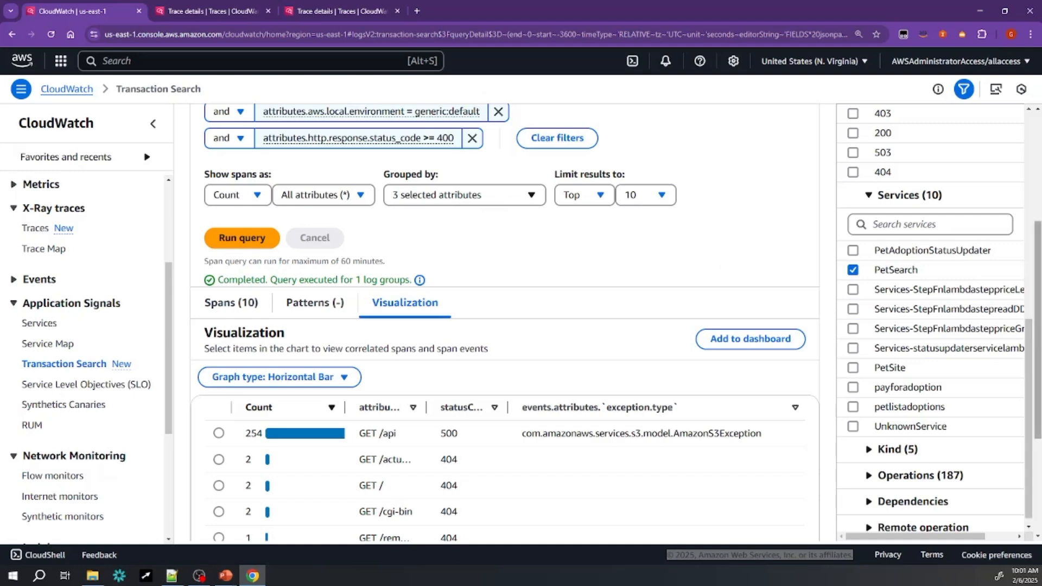
Step: Show the query in Logs Insights QL and enlarge the query editor to fit all of its lines
{"action": "scroll", "coordinate": [505, 323], "scroll_direction": "up", "scroll_amount": 3}
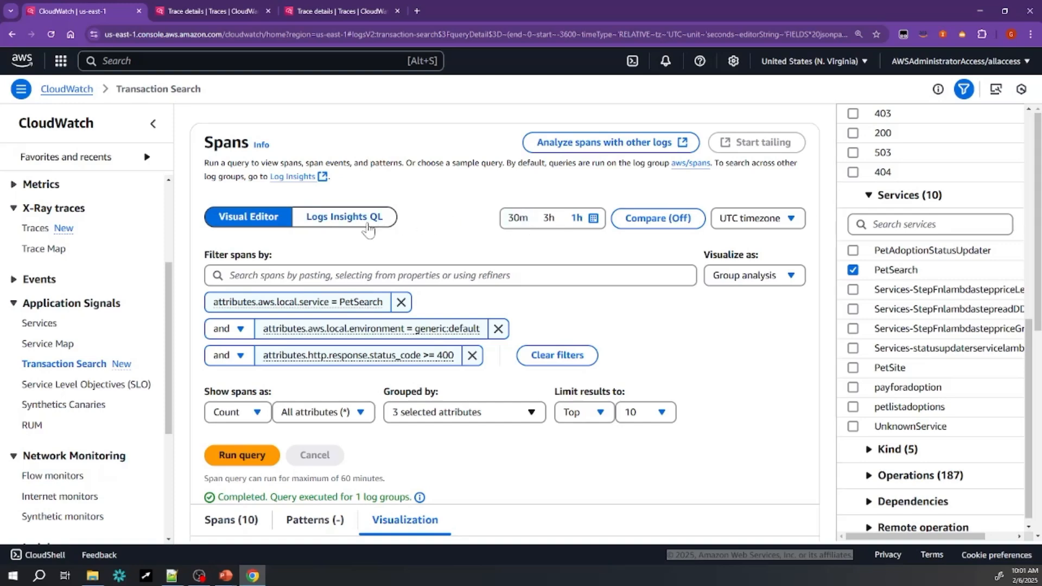
{"action": "left_click", "coordinate": [324, 222]}
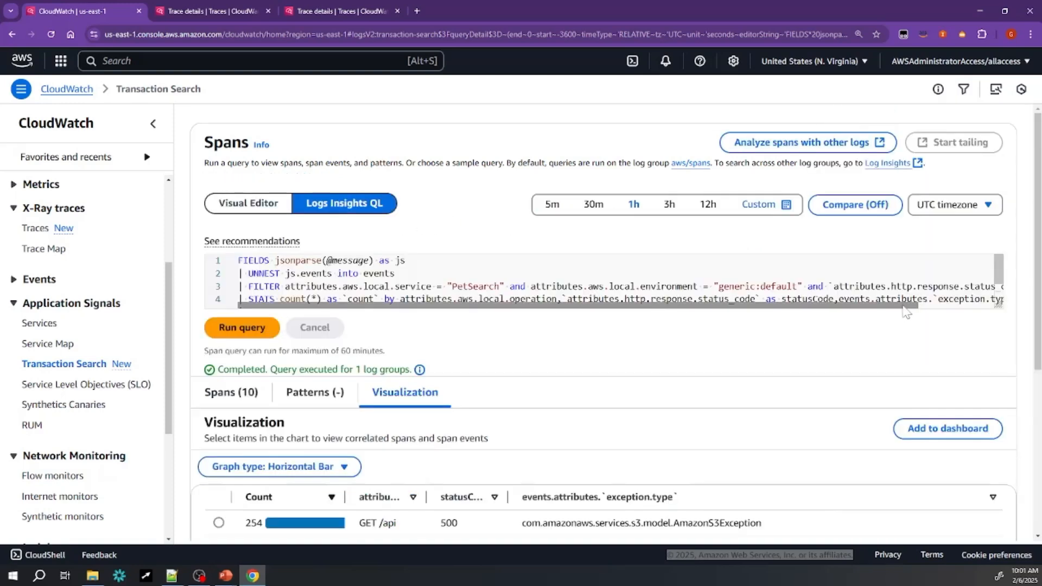
{"action": "left_click_drag", "start_coordinate": [998, 305], "coordinate": [997, 378]}
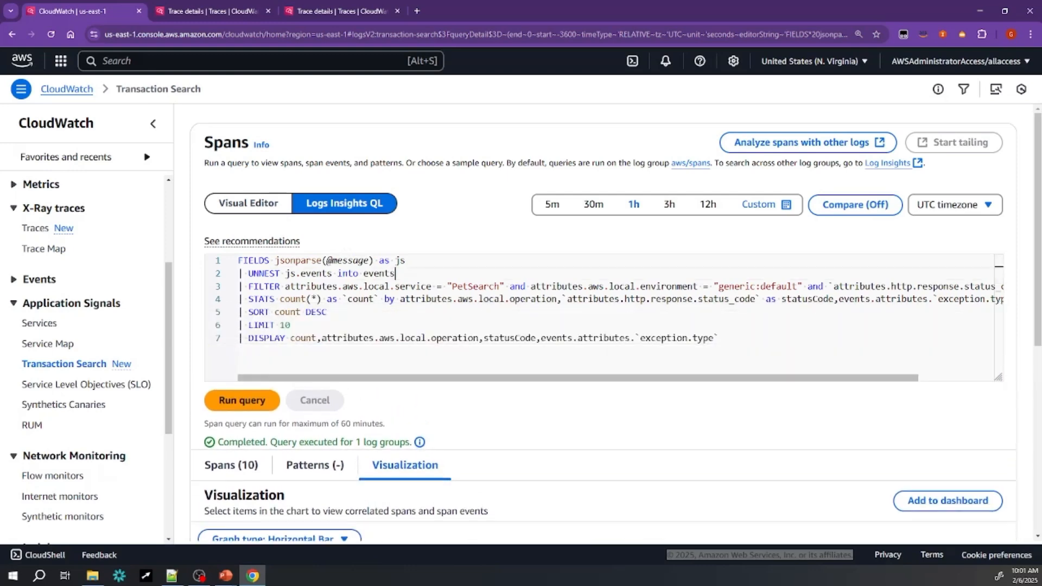
Step: Replace the query with one counting status-200 spans by non-empty attributes.PetType as PetType, sorted by count descending with LIMIT 5, run it and review the results
{"action": "key", "text": "ctrl+a"}
{"action": "type", "text": "FILTER `attributes.http.response.status_code` == 200 and !isempty(attributes.PetType) and attributes.PetType != \"\" | STATS count(*) as `count` by attributes.PetType as PetType | SORT count DESC | LIMIT 5 | DISPLAY count, PetType"}
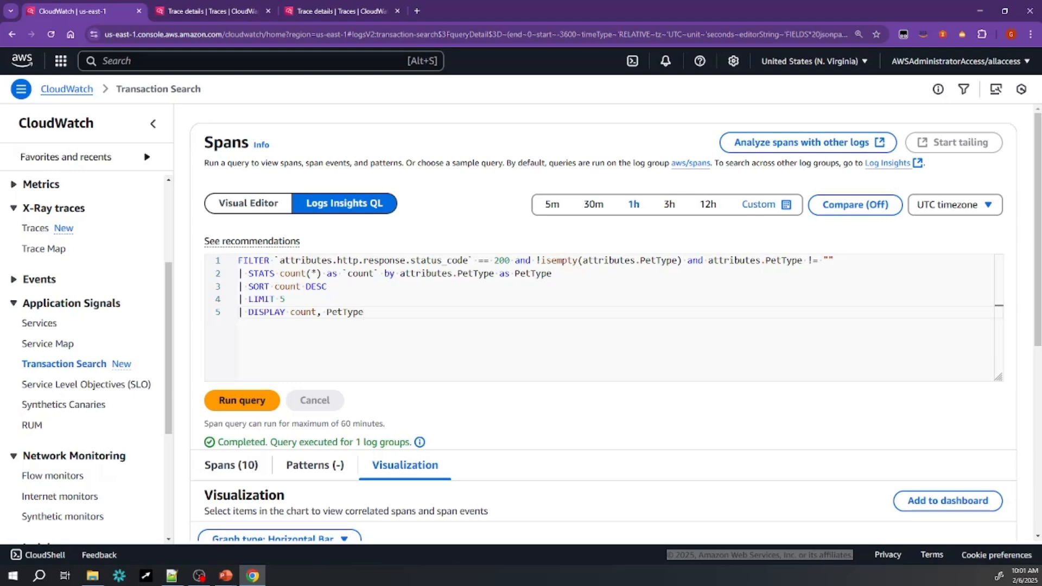
{"action": "left_click", "coordinate": [254, 404]}
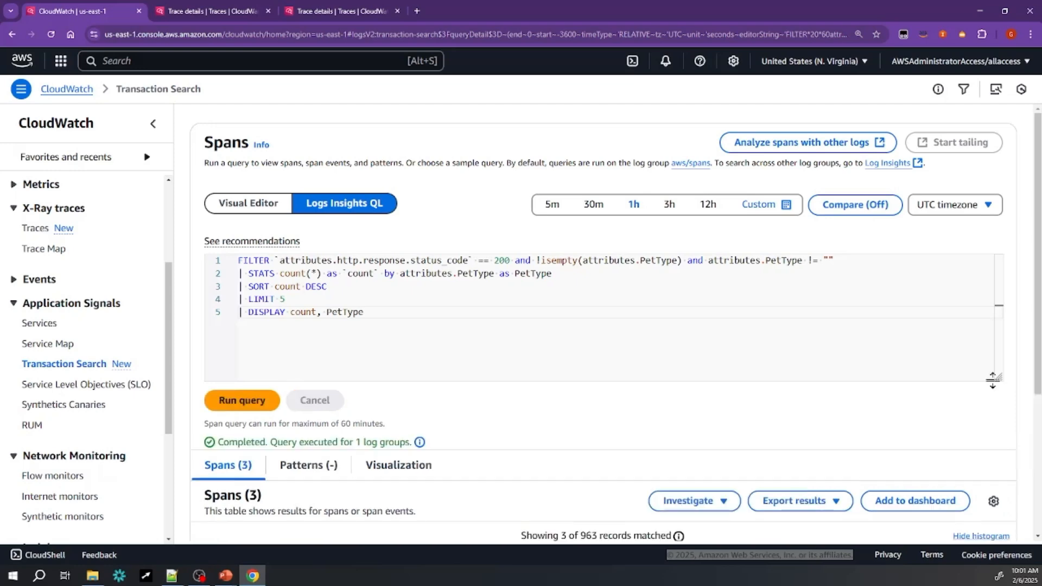
{"action": "scroll", "coordinate": [1037, 225], "scroll_direction": "down", "scroll_amount": 2}
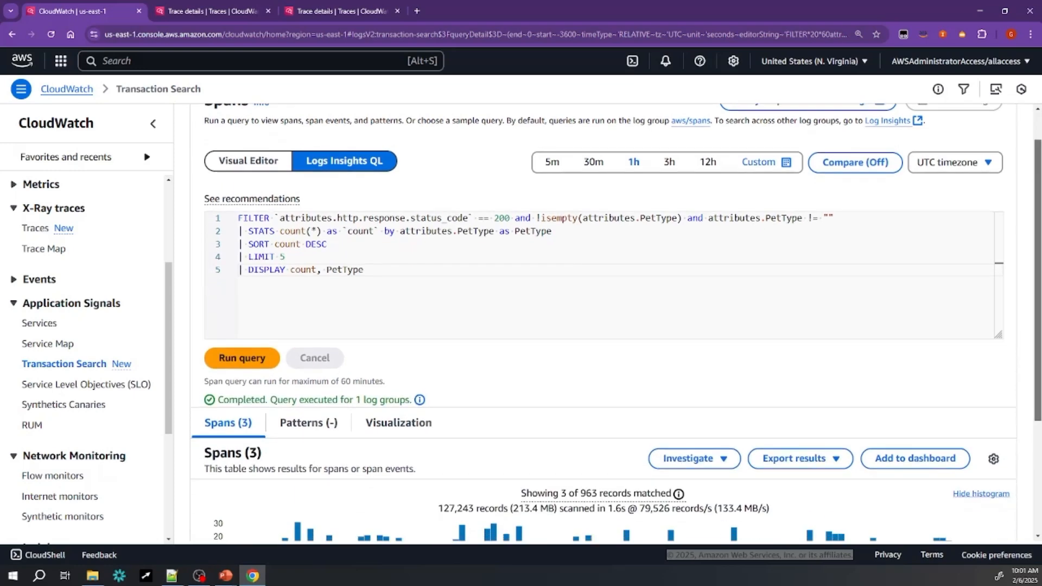
{"action": "scroll", "coordinate": [1038, 225], "scroll_direction": "down", "scroll_amount": 3}
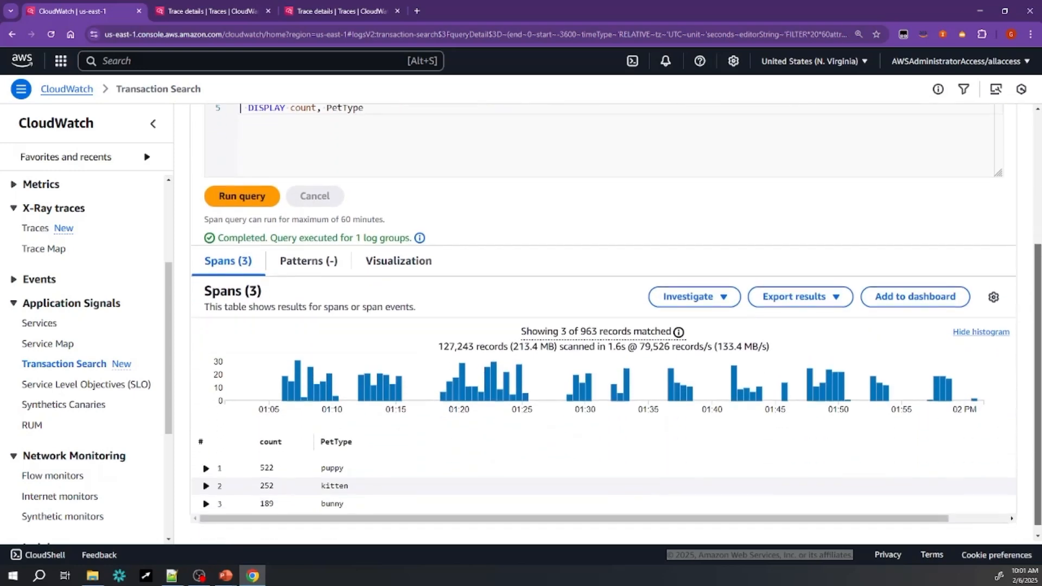
{"action": "left_click_drag", "start_coordinate": [1038, 342], "coordinate": [1037, 349]}
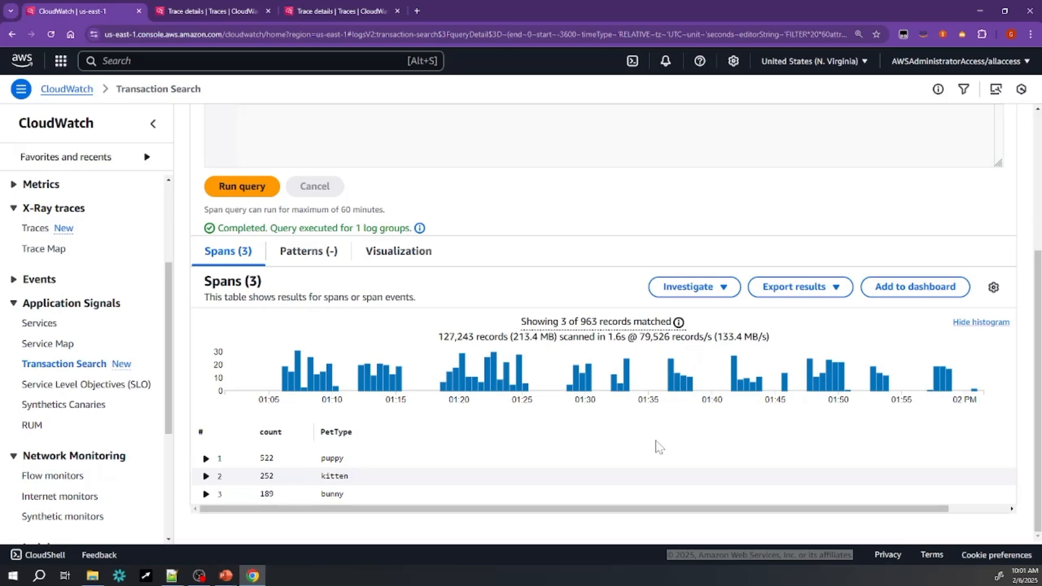
{"action": "scroll", "coordinate": [621, 325], "scroll_direction": "up", "scroll_amount": 2}
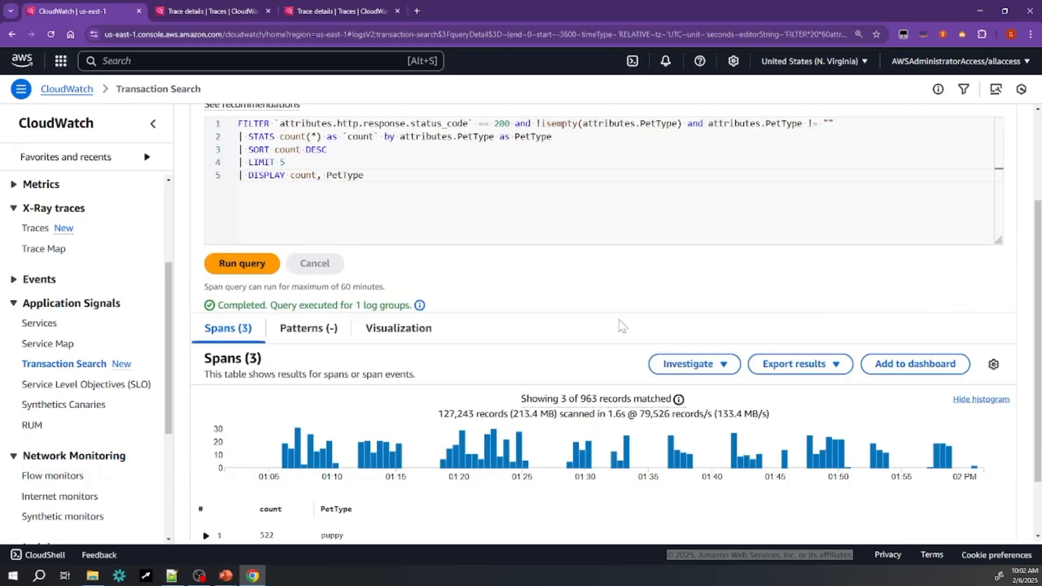